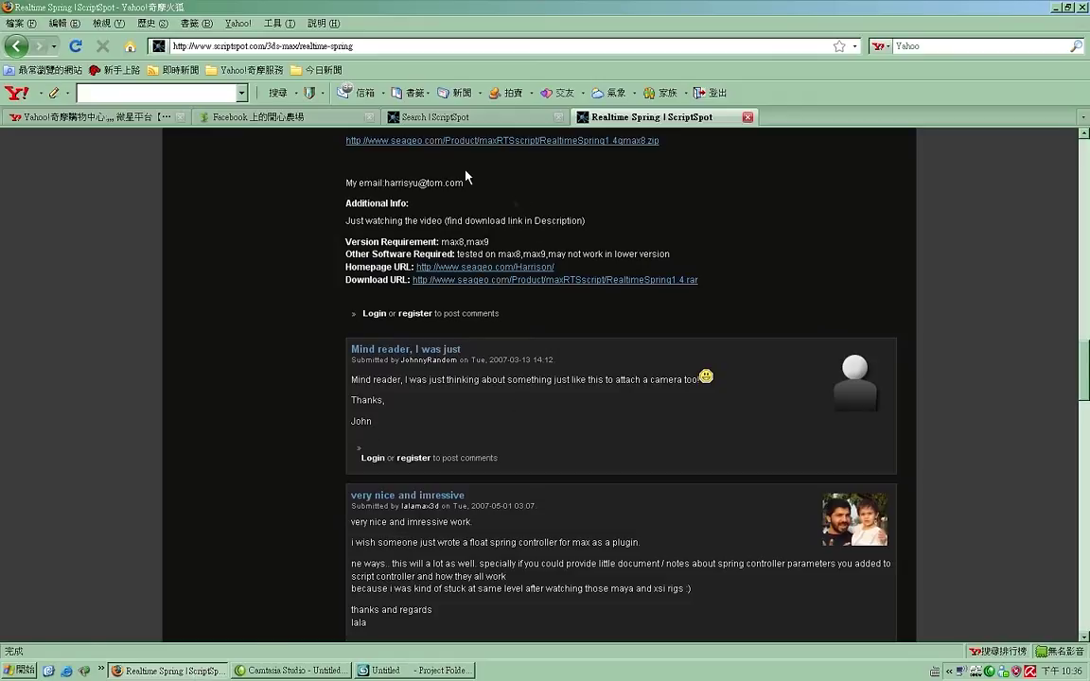
- On the ScriptSpot search tab, go Home and delete google.com.tw from the address
left_click(441, 118)
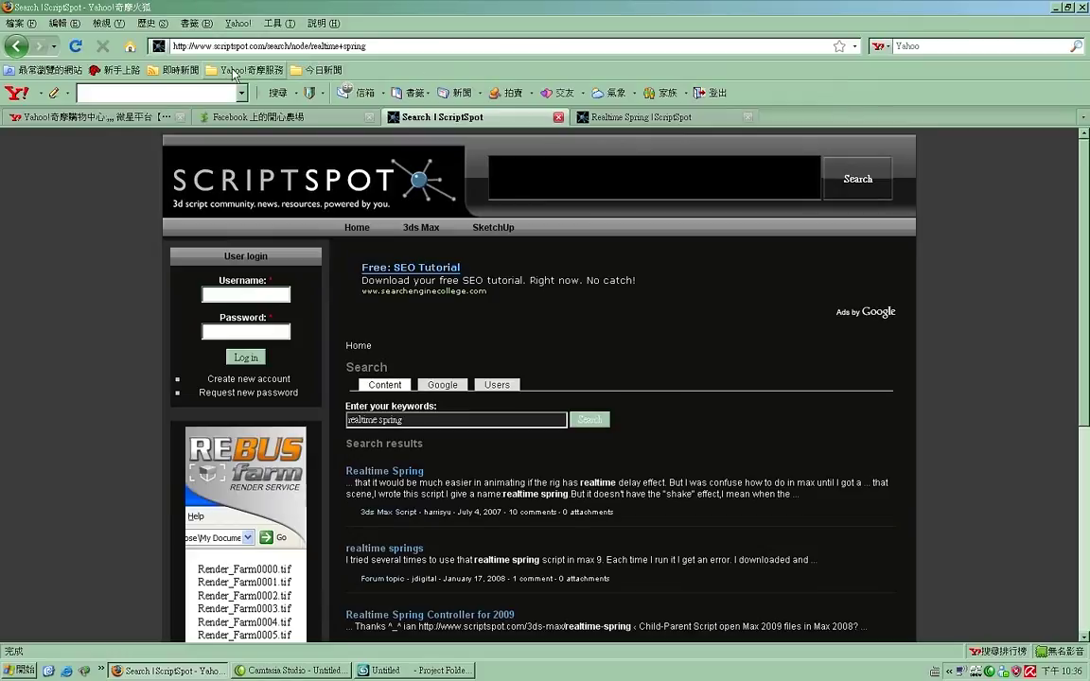
left_click(132, 47)
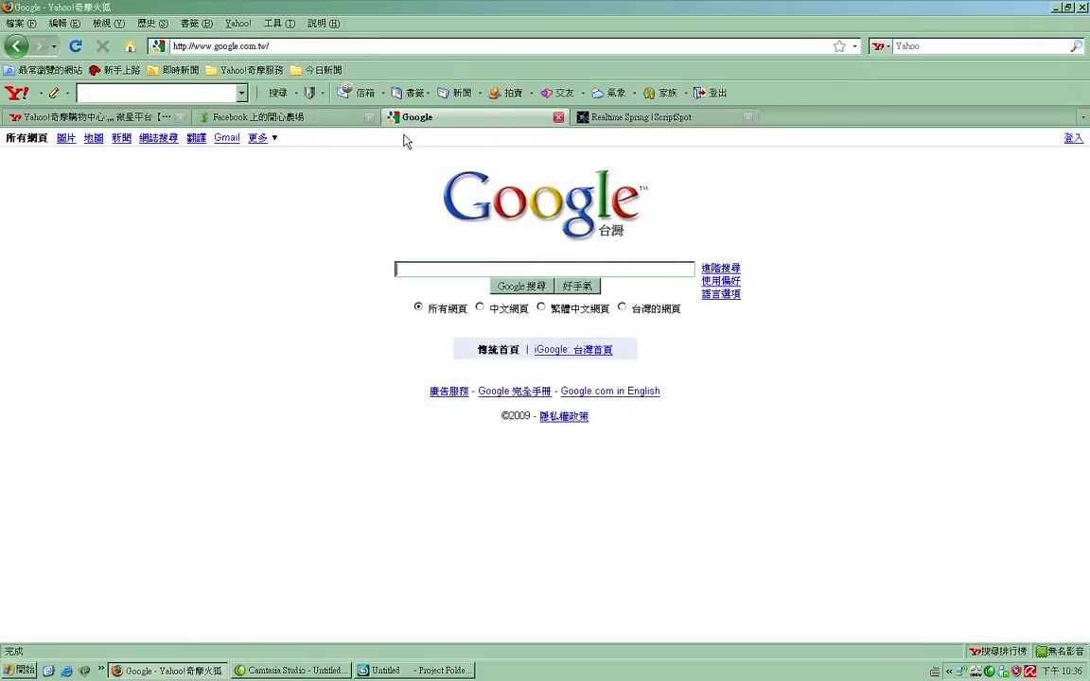
left_click(194, 45)
left_click_drag(214, 46, 374, 83)
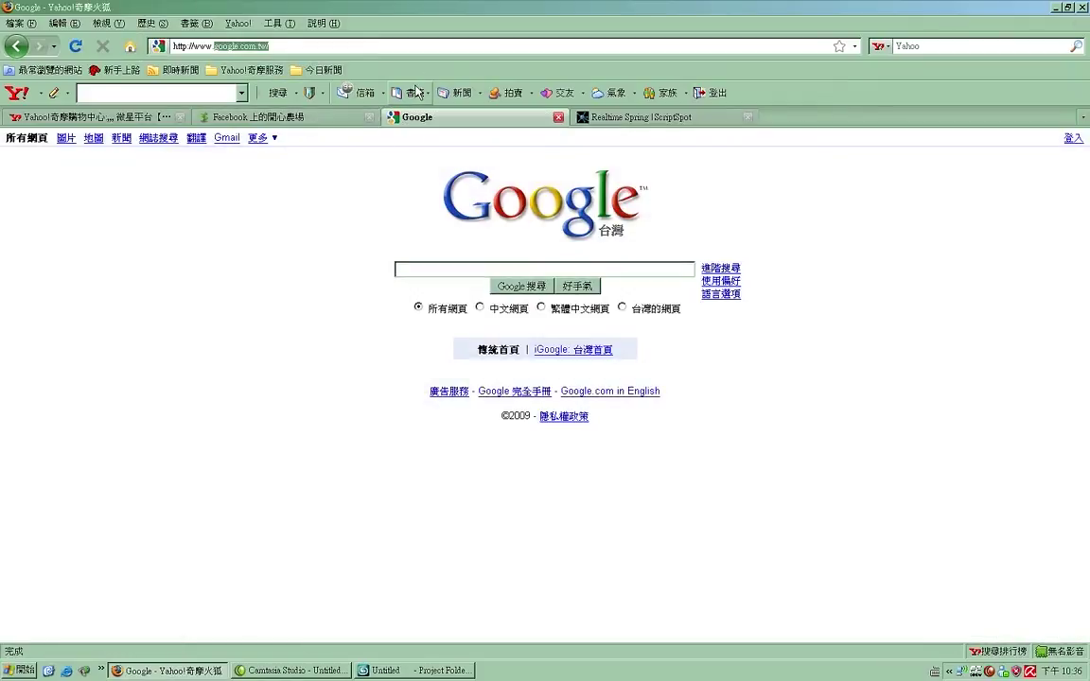
key("BackSpace")
- Load the scriptspot site and put the cursor in its site search box
type("sc")
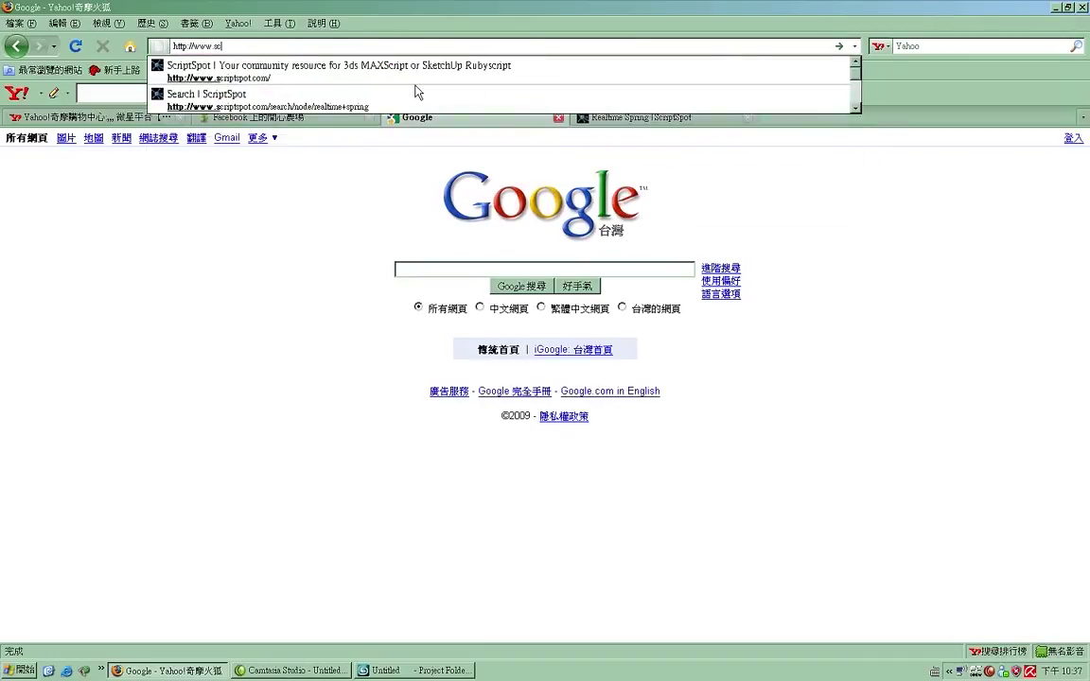
type("riptspot.c")
key("Return")
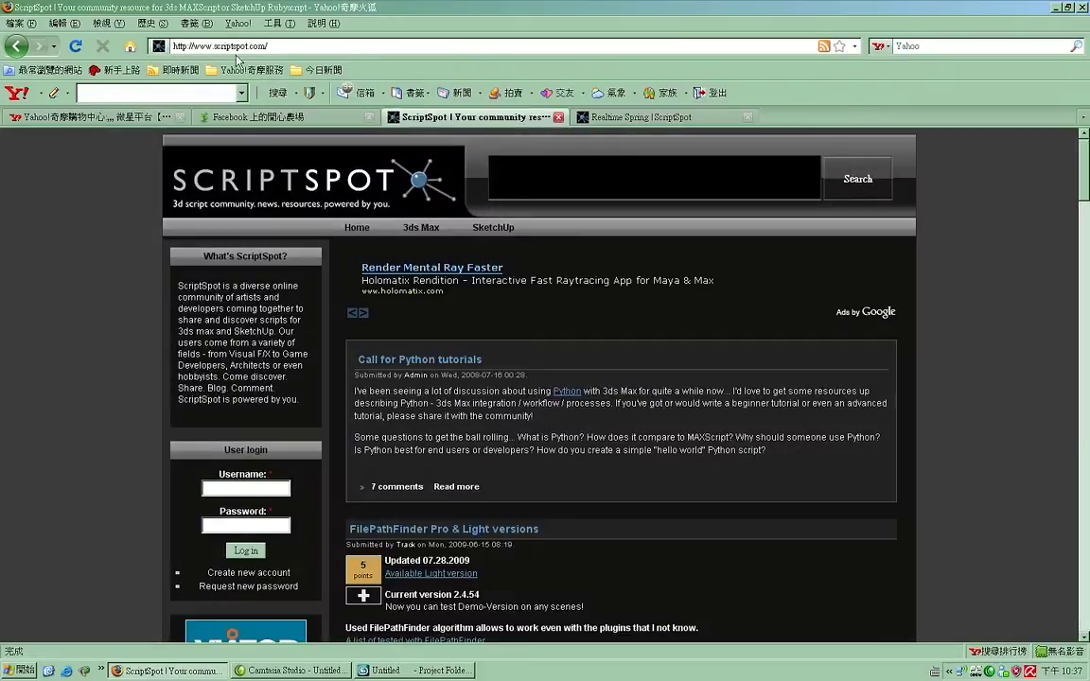
left_click(557, 181)
- Search ScriptSpot for 'realtime spring'
type("realtime spring")
key("Return")
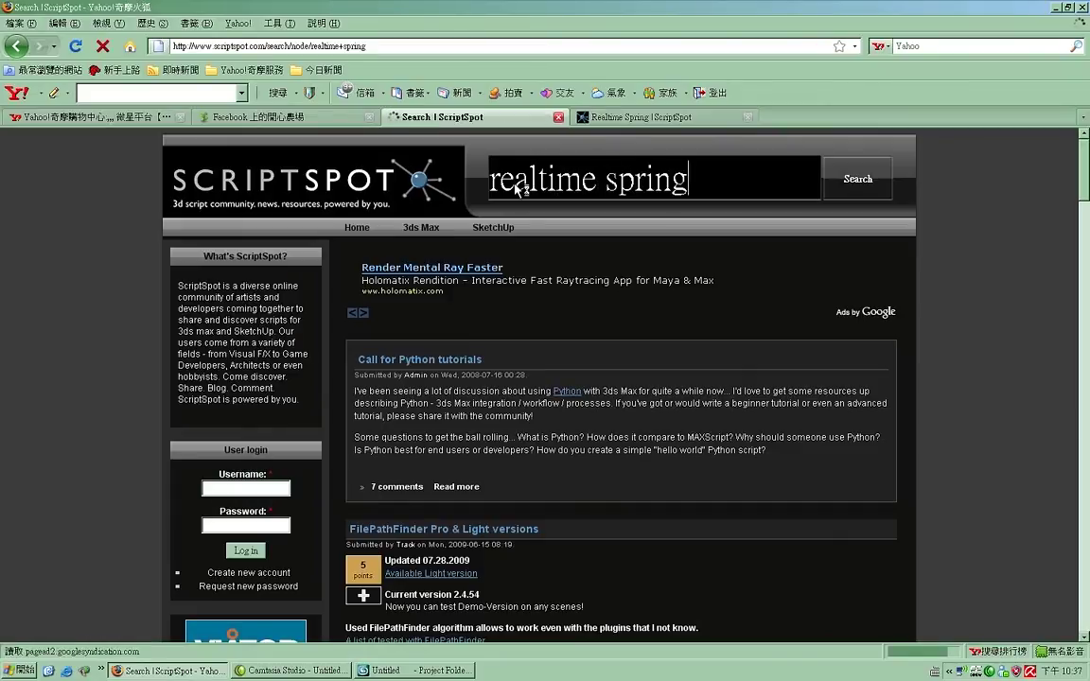
- Open the Realtime Spring script page and read its description and update notes
left_click(387, 473)
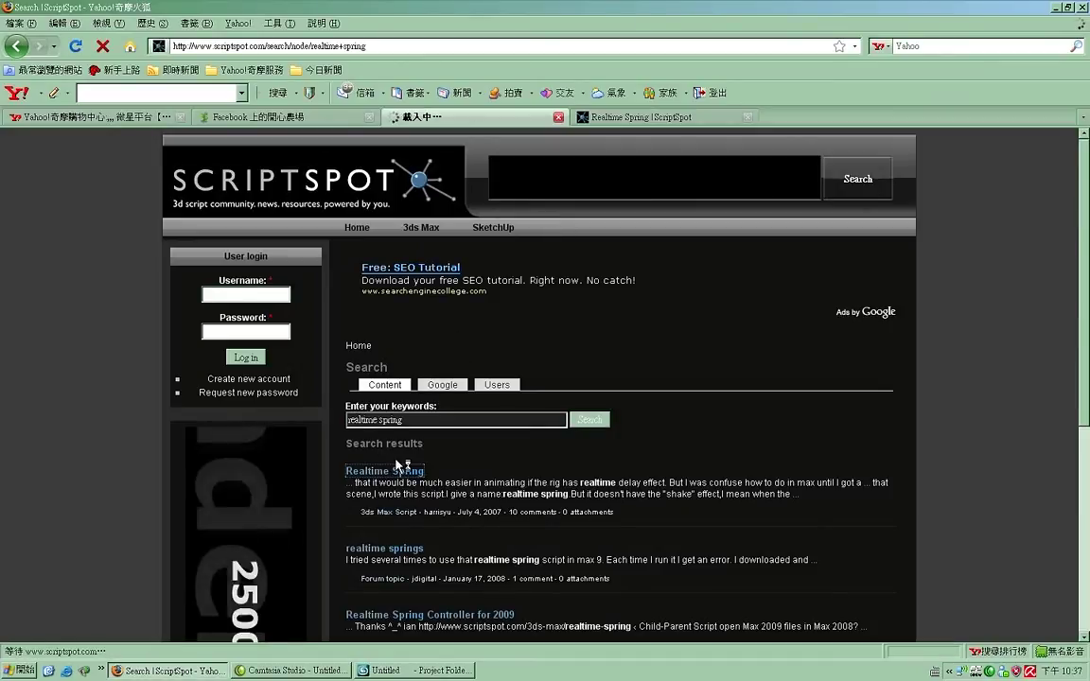
scroll(555, 431, "down", 2)
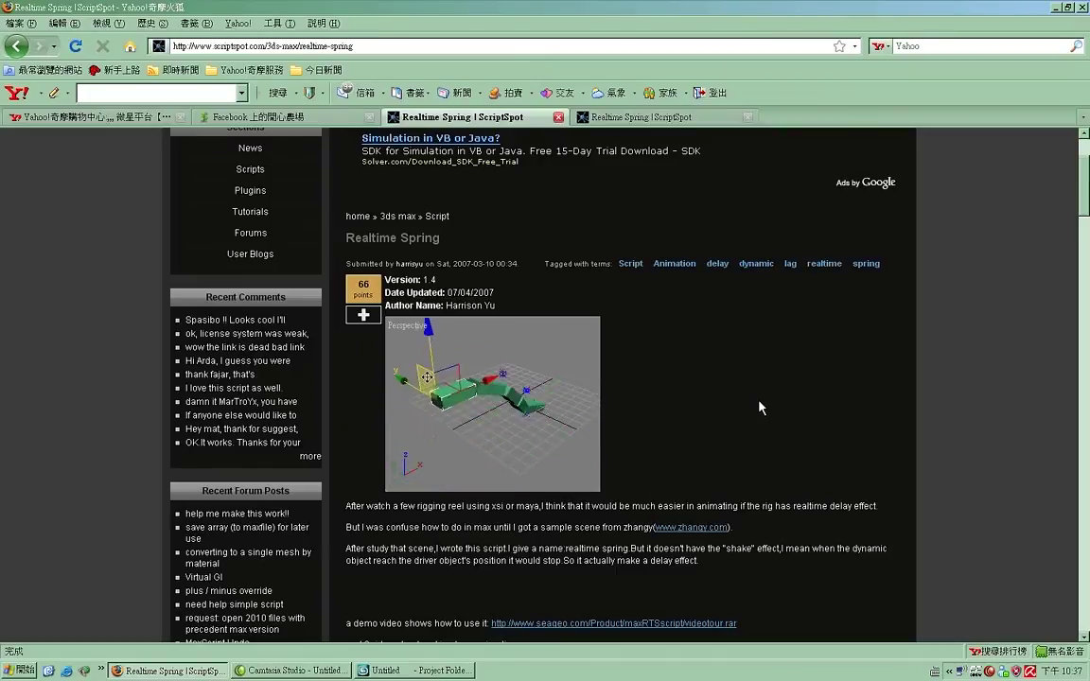
scroll(762, 408, "down", 2)
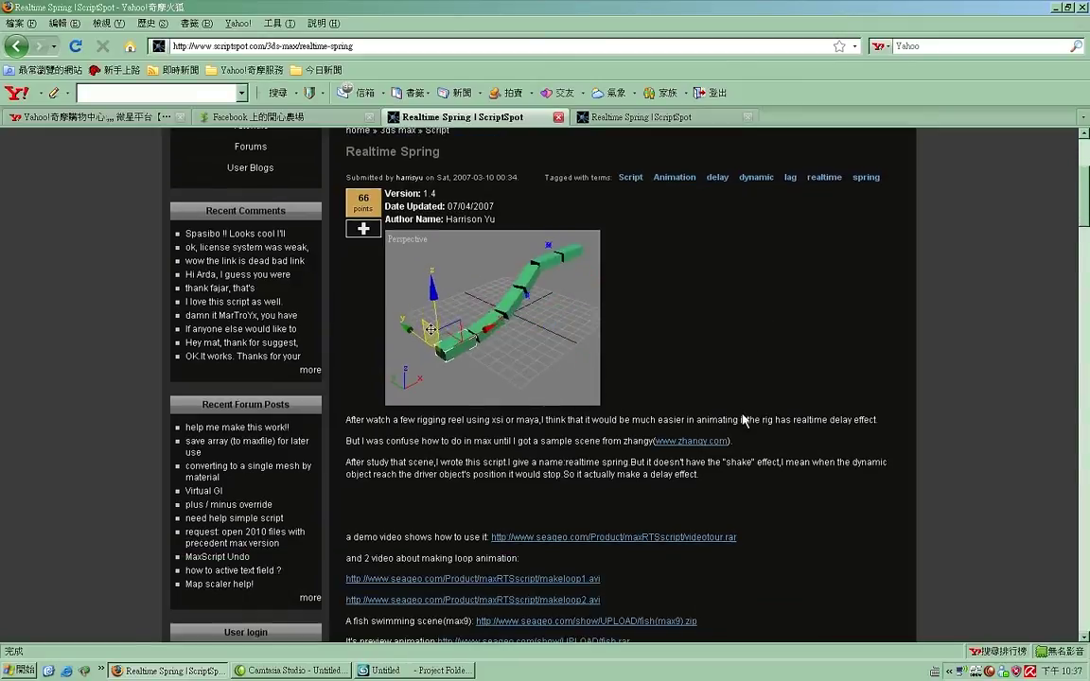
left_click_drag(763, 408, 795, 511)
left_click(809, 492)
scroll(809, 483, "down", 2)
scroll(810, 473, "up", 2)
scroll(805, 464, "up", 1)
scroll(805, 464, "down", 4)
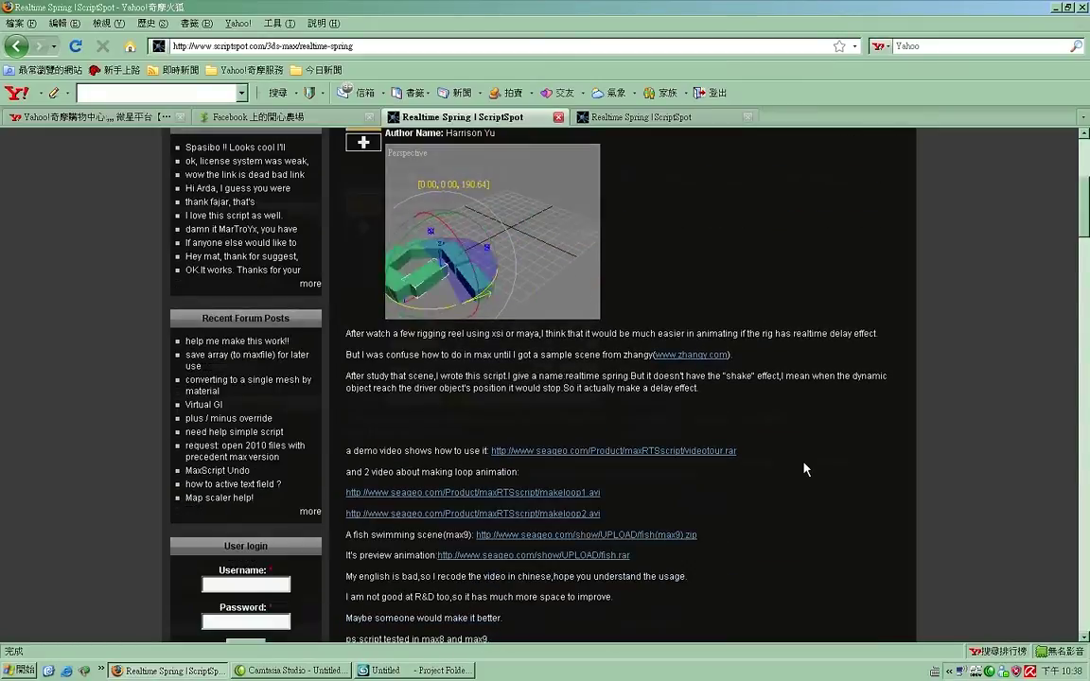
scroll(806, 464, "down", 2)
scroll(703, 440, "down", 5)
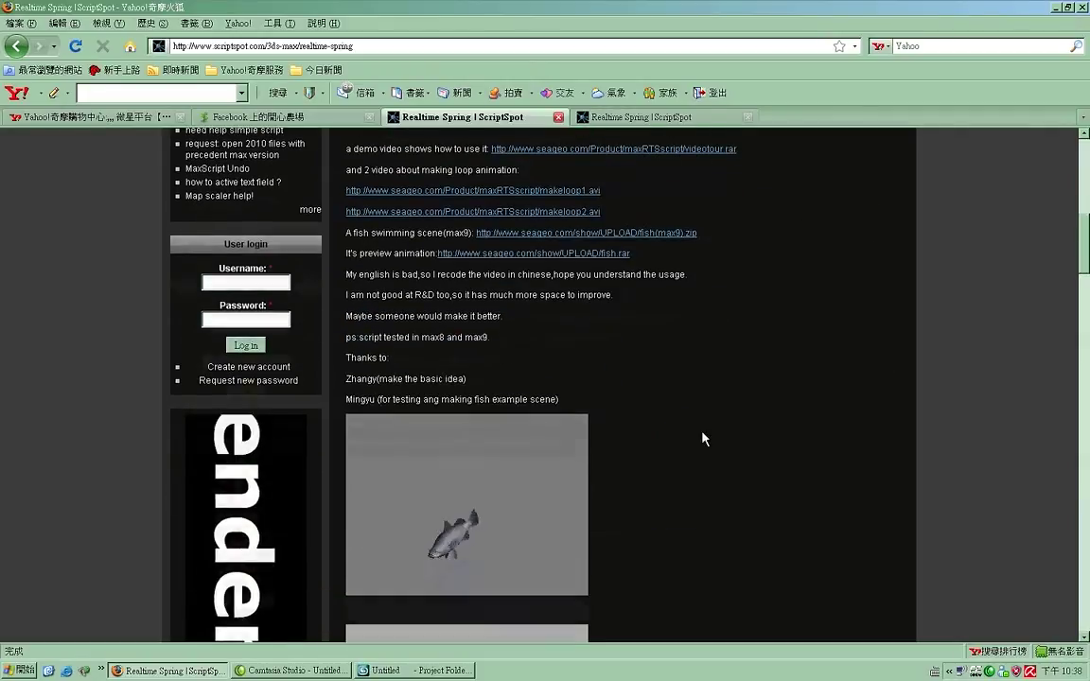
scroll(706, 436, "down", 4)
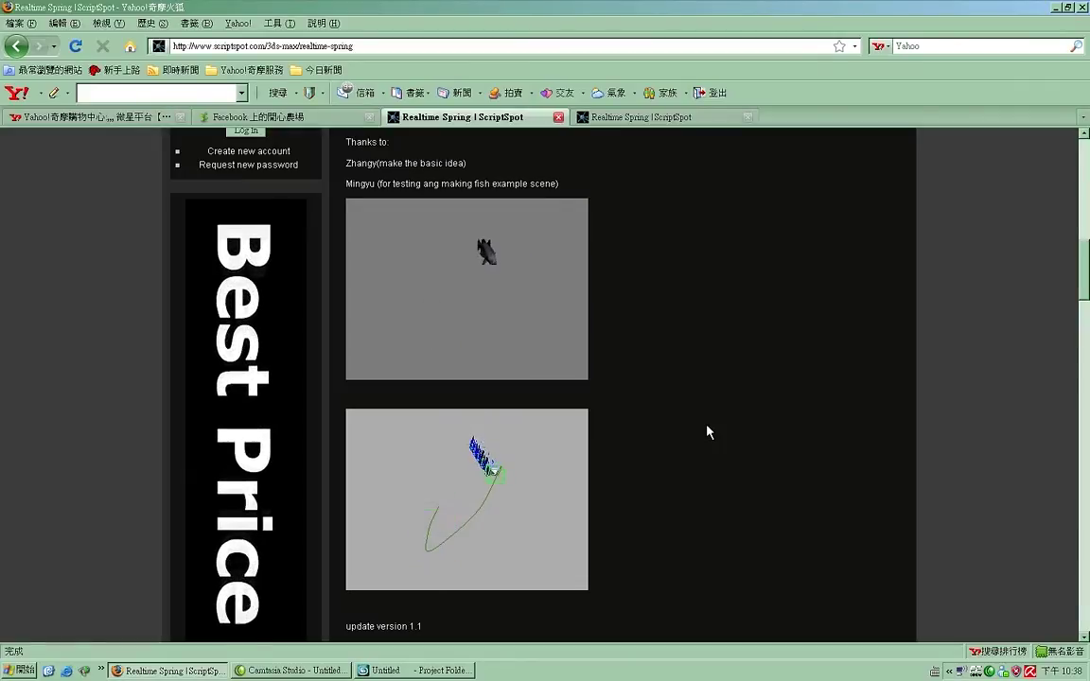
- Review the download links and comments, then select the RealtimeSpring file on the desktop
scroll(708, 431, "down", 4)
scroll(708, 431, "up", 2)
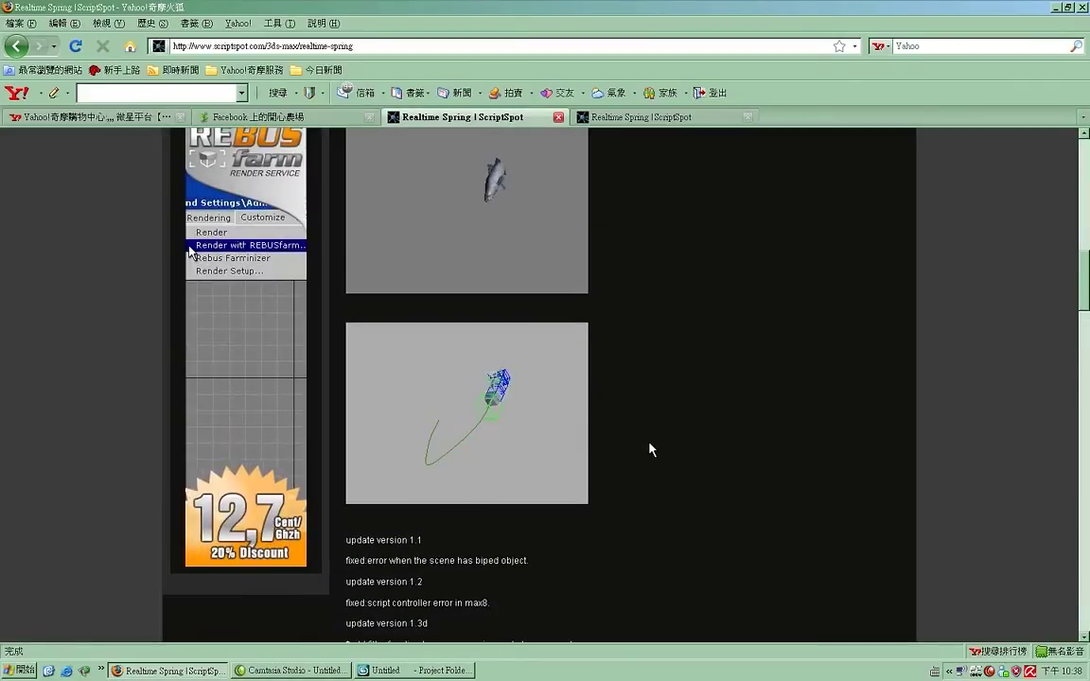
scroll(694, 334, "down", 1)
scroll(694, 334, "down", 1)
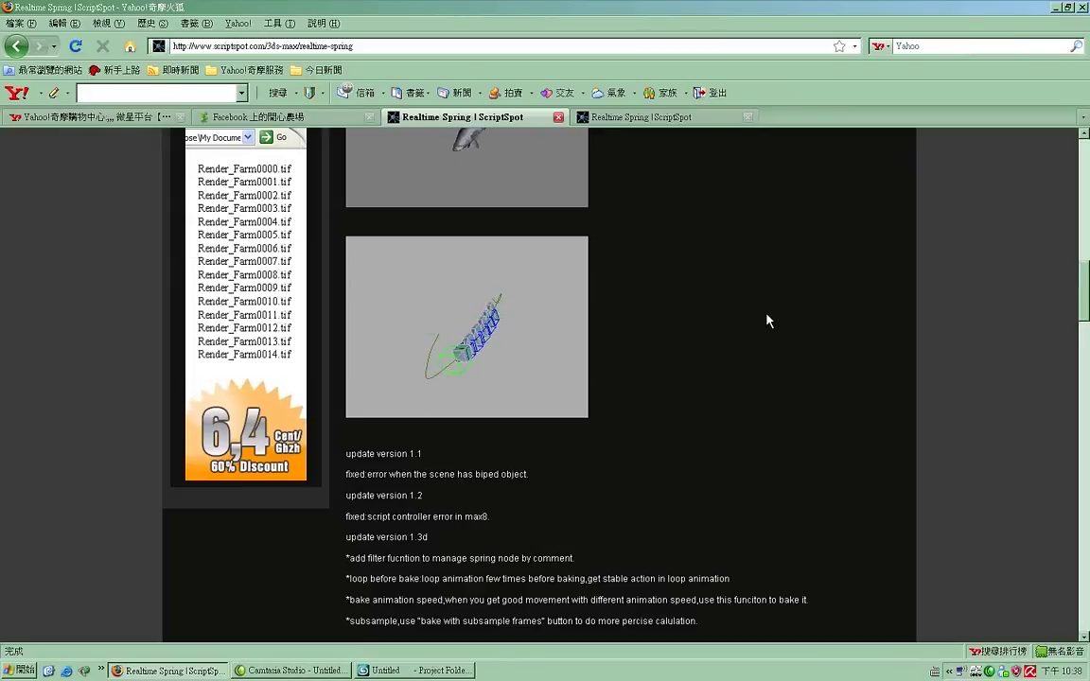
scroll(767, 322, "down", 3)
scroll(731, 270, "up", 2)
scroll(729, 336, "down", 5)
scroll(710, 327, "down", 8)
scroll(695, 323, "down", 3)
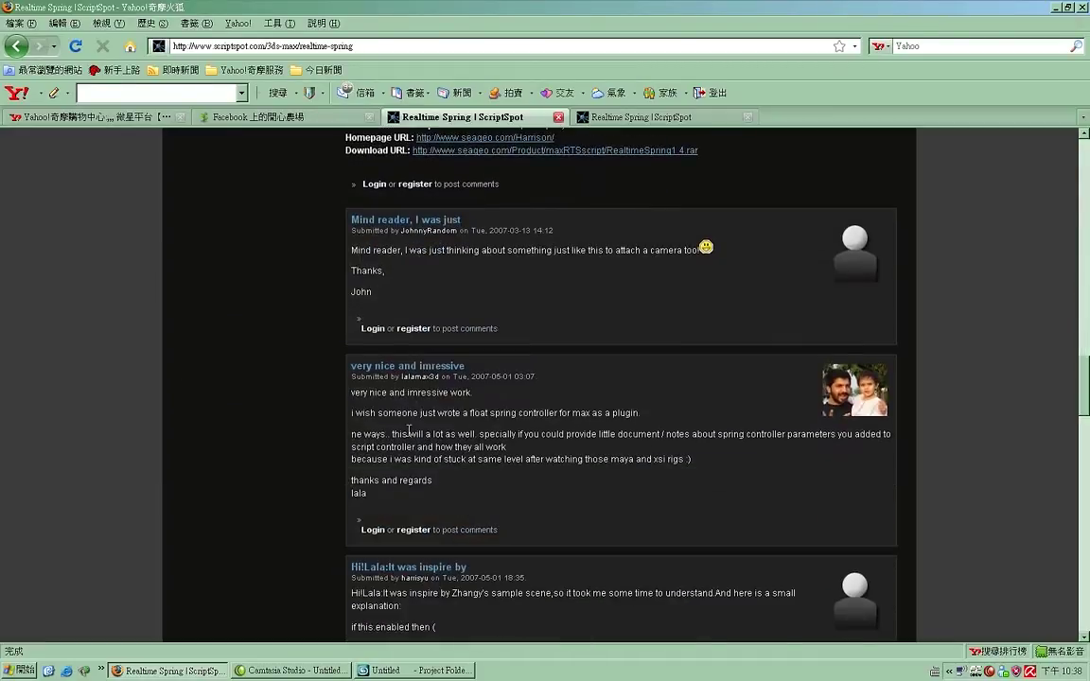
scroll(568, 284, "up", 1)
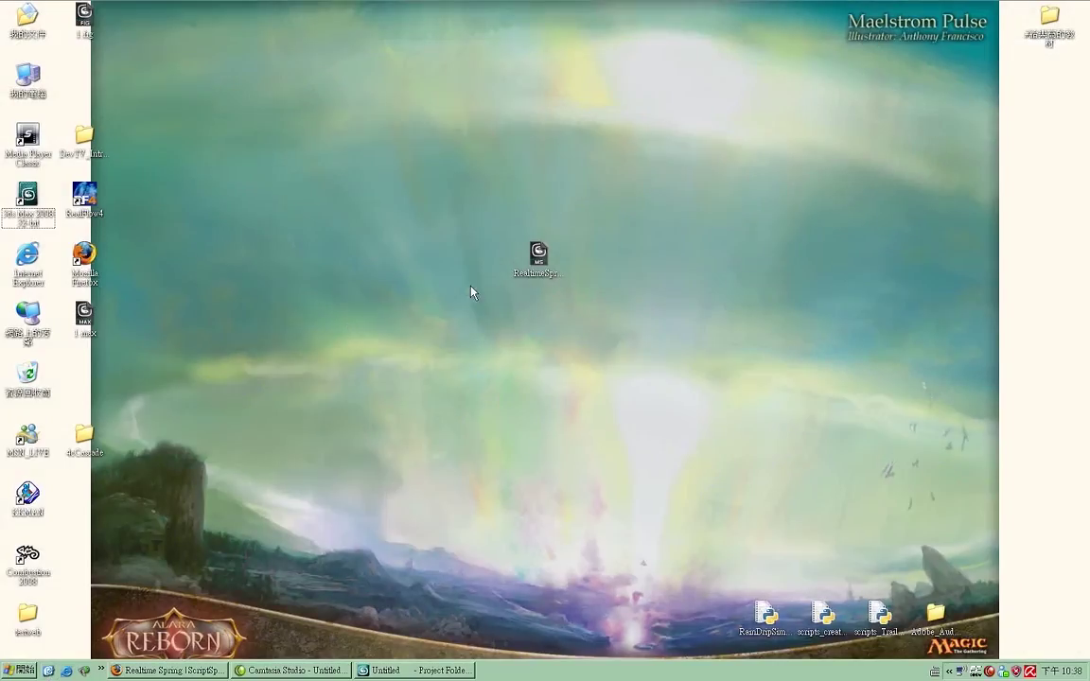
left_click(536, 254)
- In 3ds Max, open RealtimeSpring1.51Max9[BodEdit].ms from the Desktop via MAXScript > Open Script
left_click(389, 670)
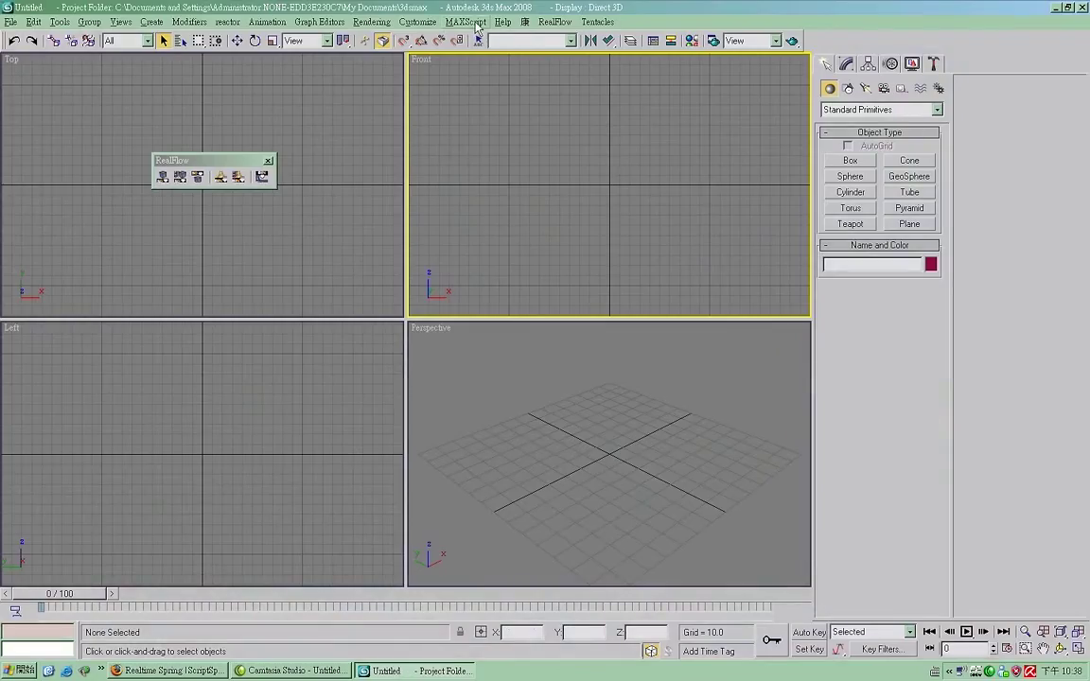
left_click(466, 21)
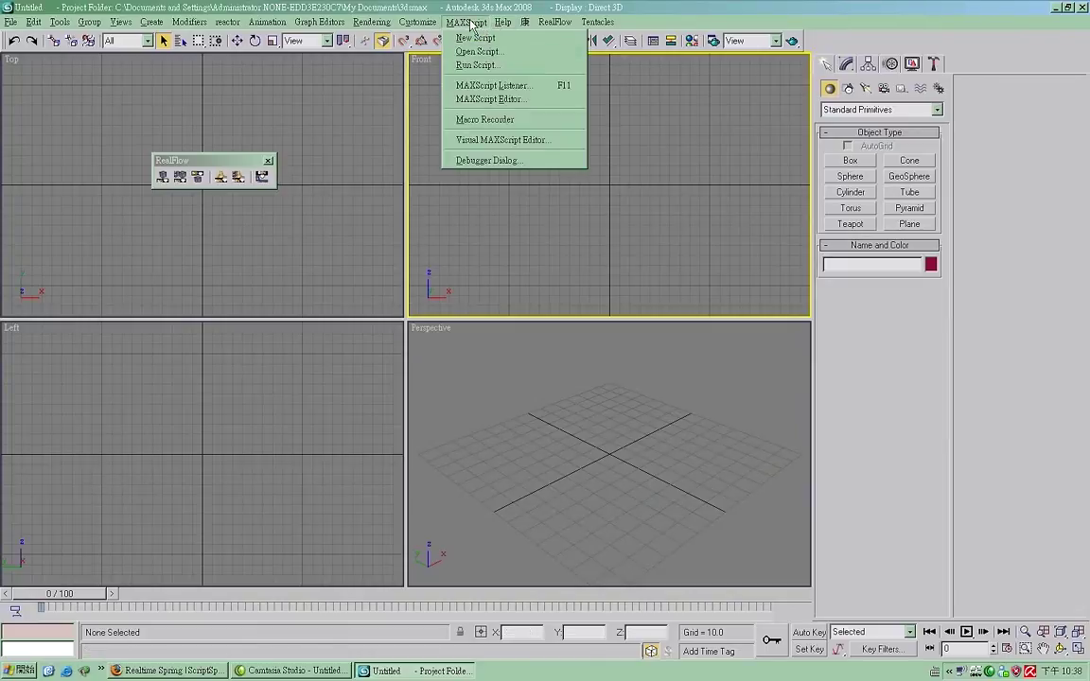
left_click(519, 100)
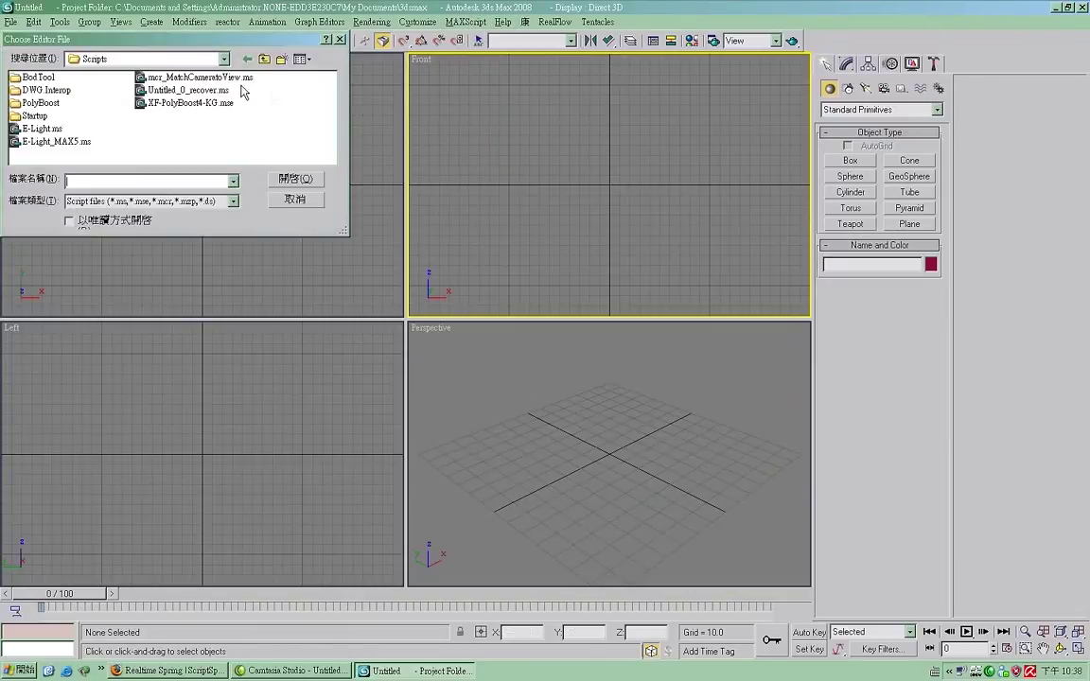
left_click(156, 60)
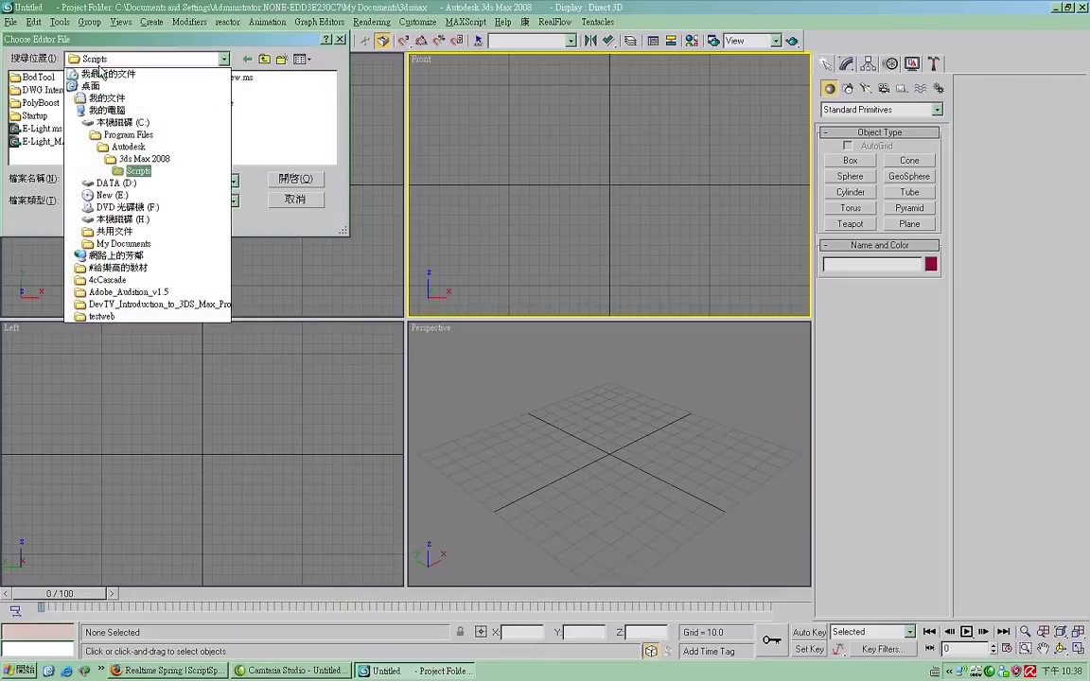
left_click(94, 75)
left_click(227, 104)
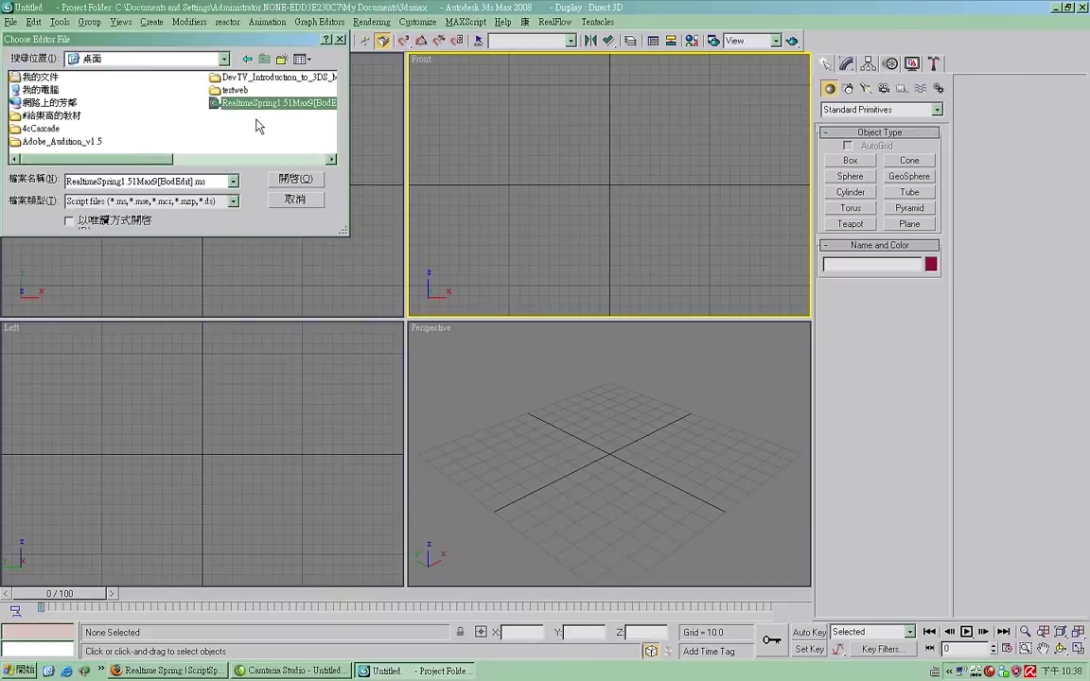
left_click(252, 122)
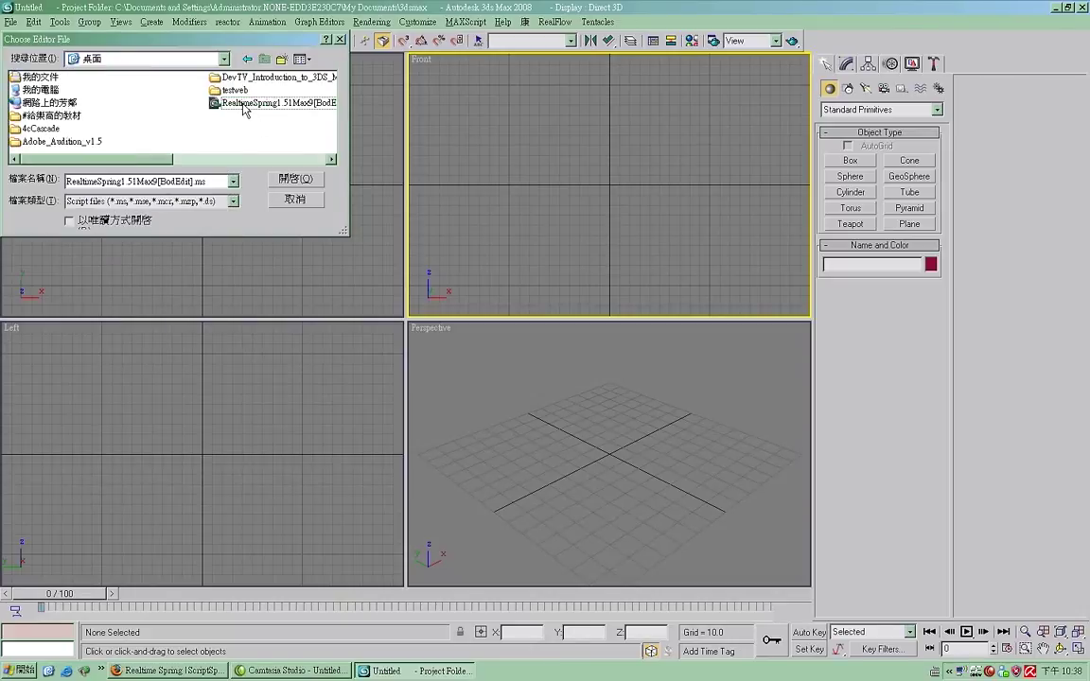
left_click(242, 102)
double_click(243, 106)
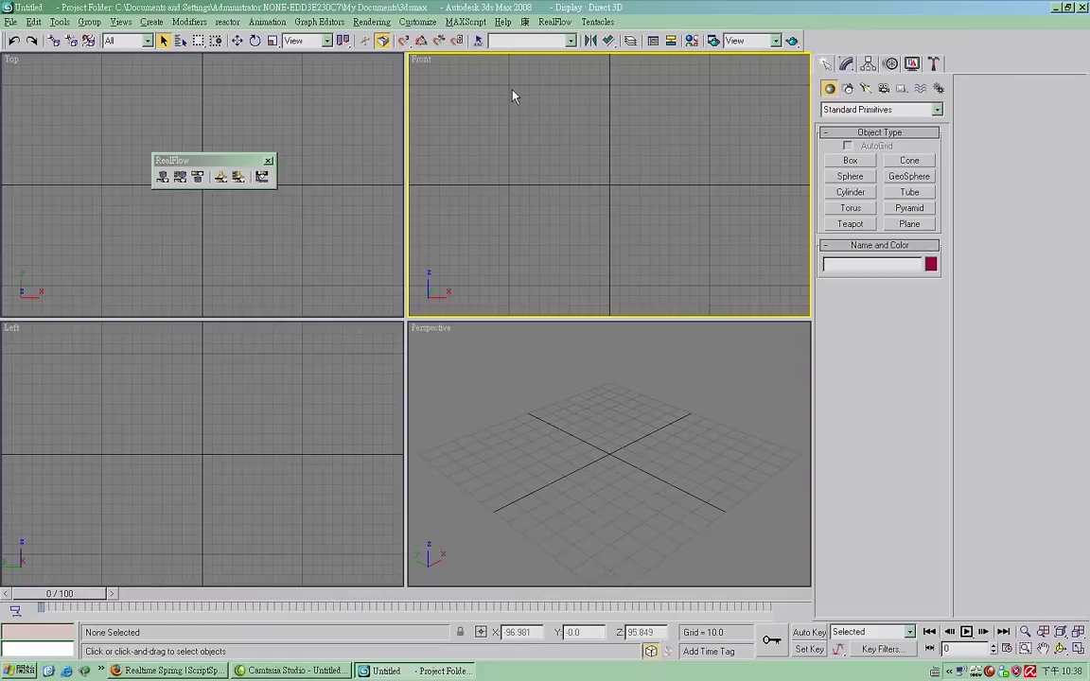
- Open Customize User Interface and choose the BodTool category
left_click(415, 24)
left_click(445, 38)
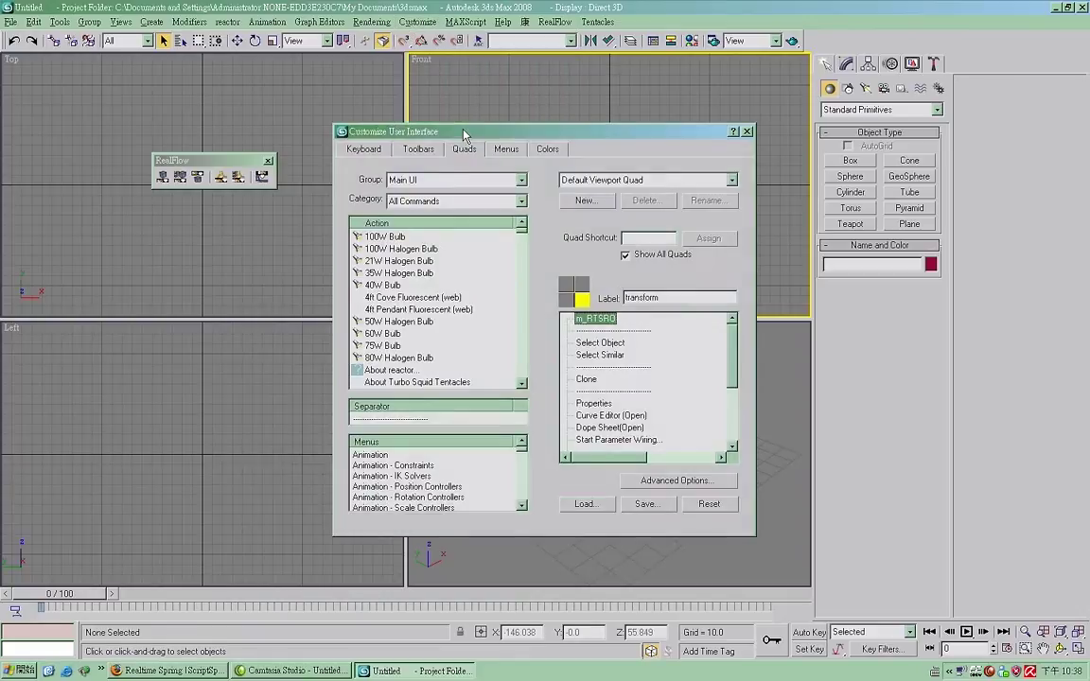
left_click(415, 202)
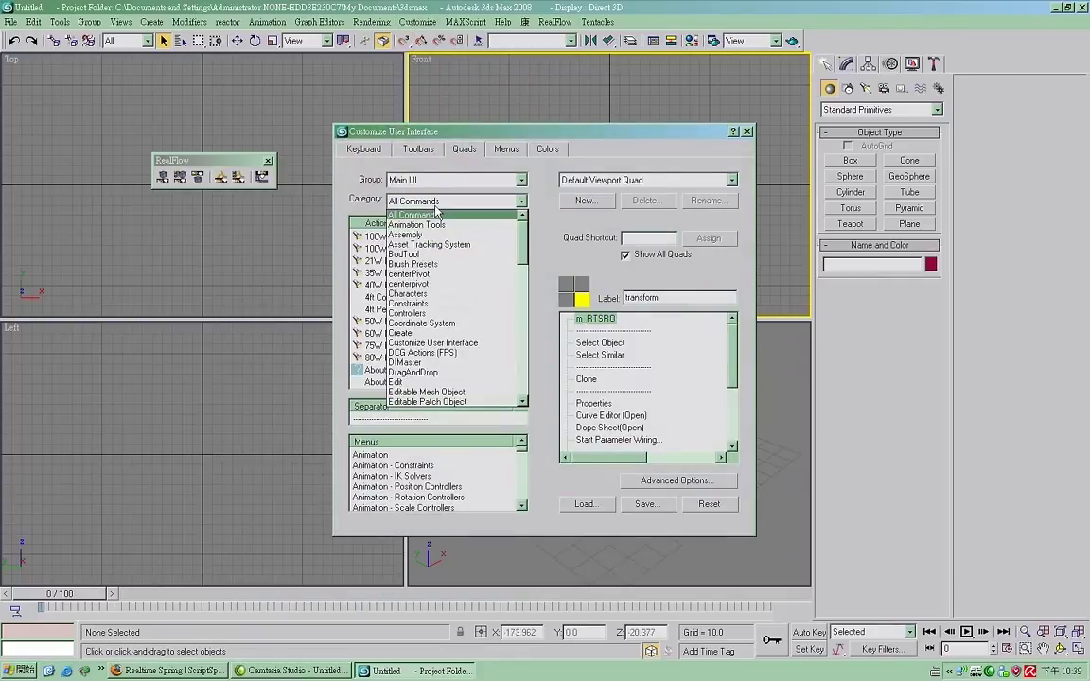
left_click(452, 258)
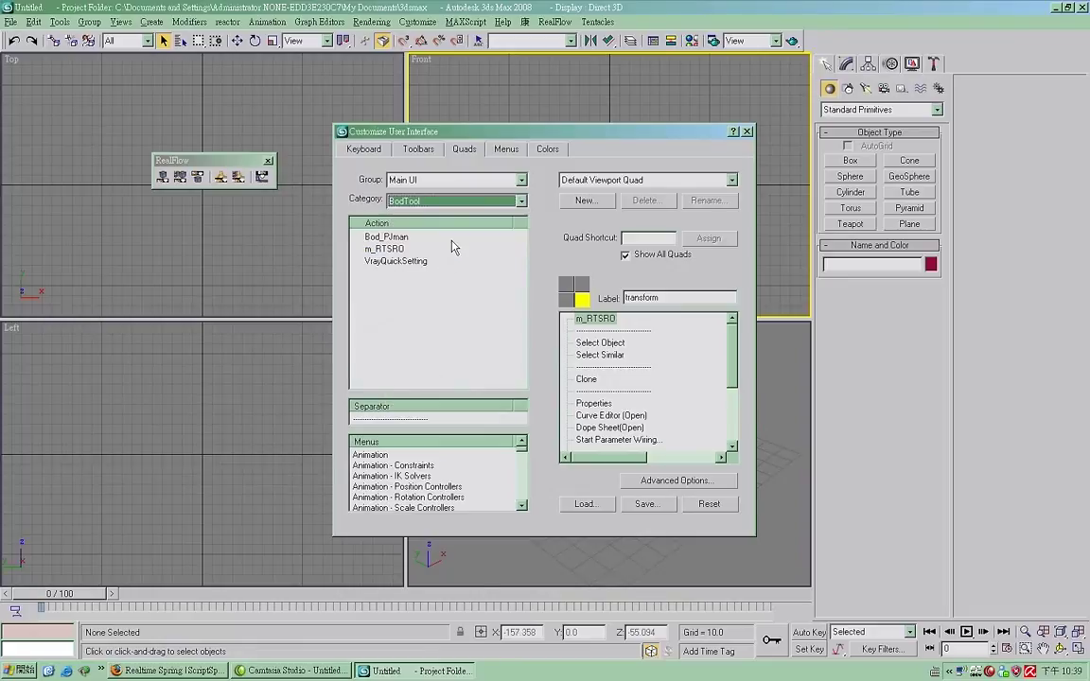
left_click(426, 203)
left_click(424, 204)
left_click(424, 204)
scroll(429, 284, "up", 2)
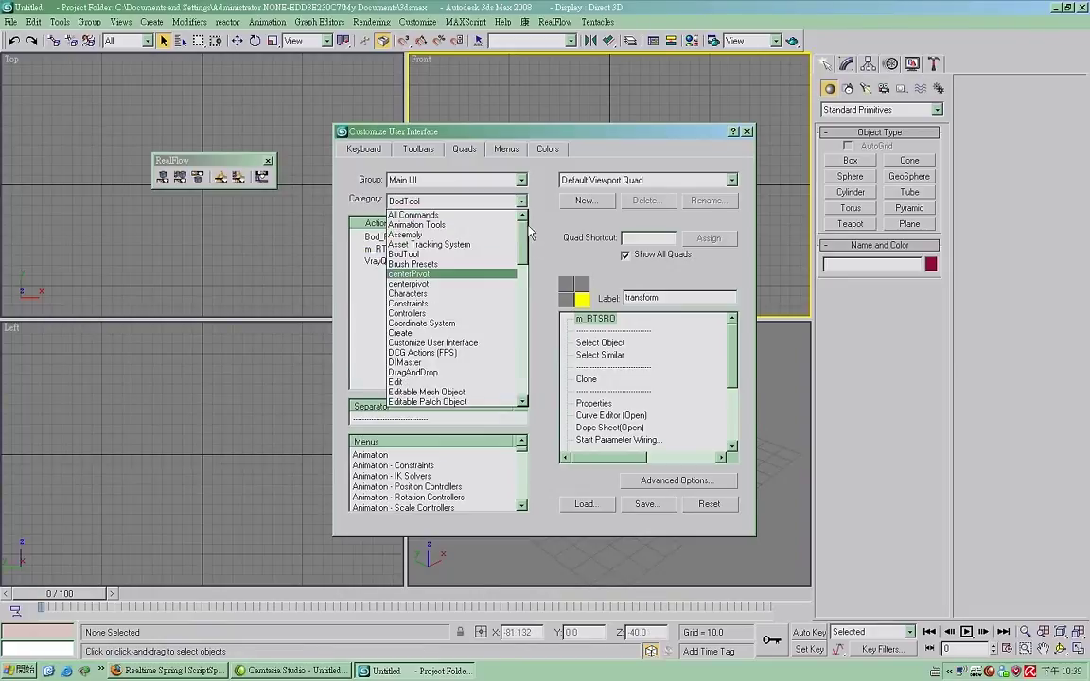
left_click(429, 263)
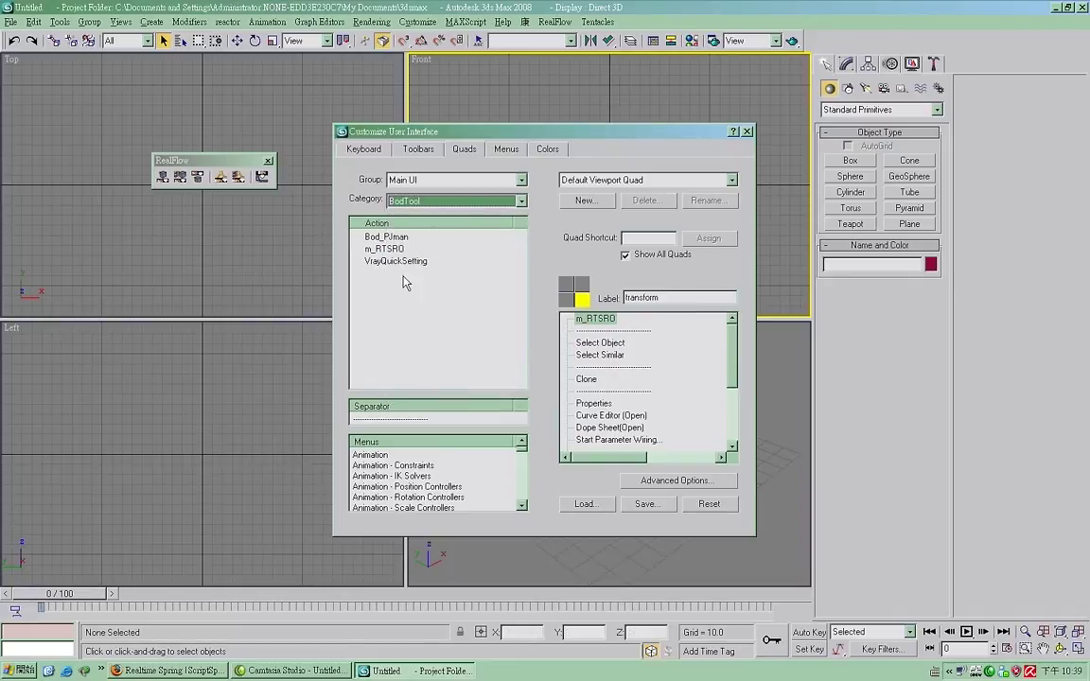
- Find the BodTool actions on the Quads tab, removing a misplaced m_RTSRO entry
left_click(417, 150)
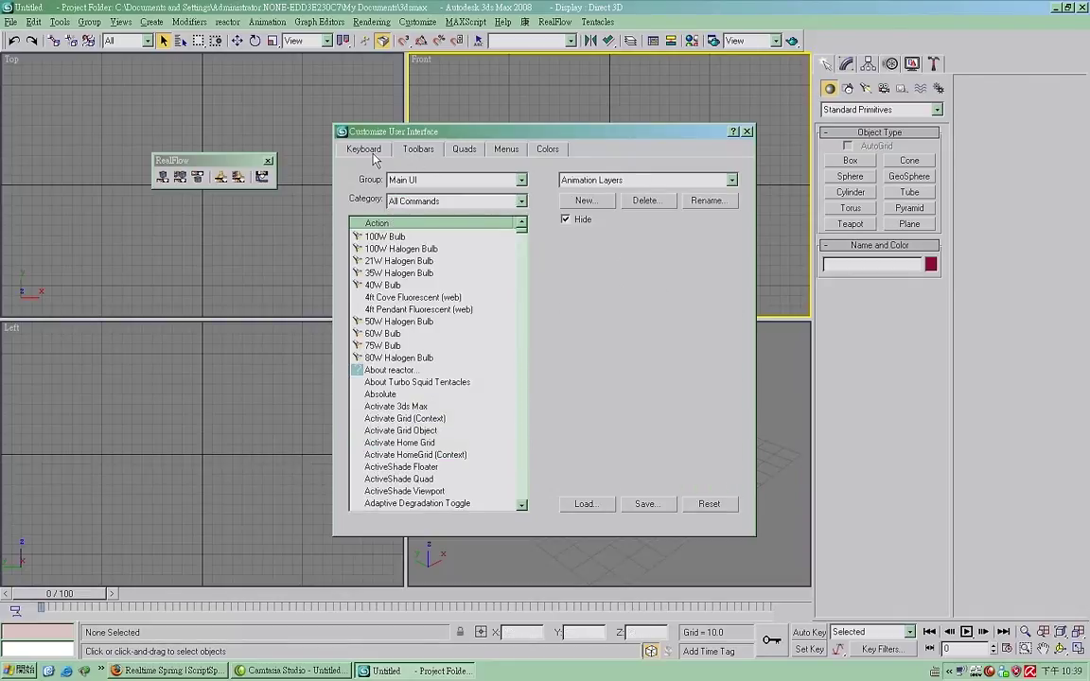
left_click(398, 200)
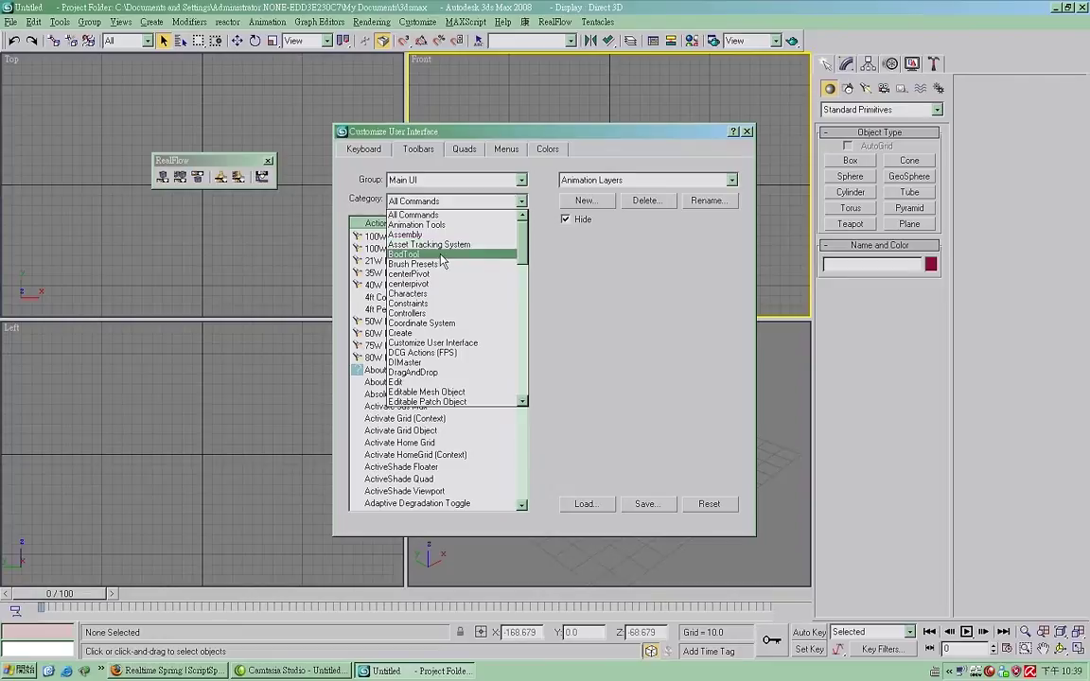
left_click(399, 237)
left_click(363, 149)
left_click(433, 202)
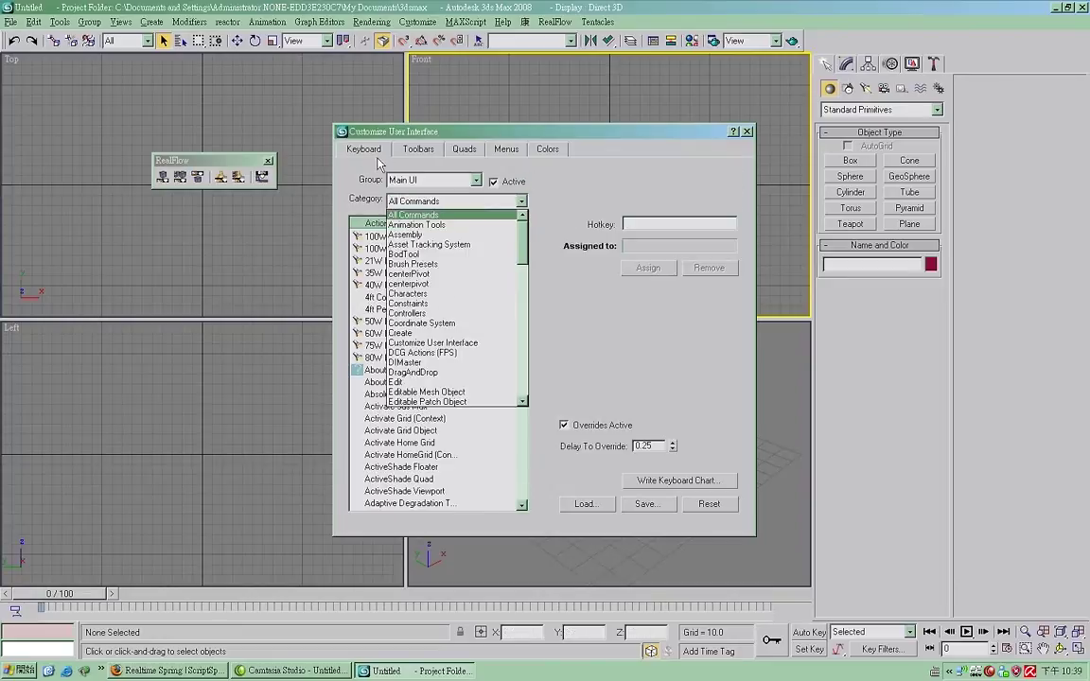
left_click(415, 144)
left_click(398, 200)
left_click(457, 161)
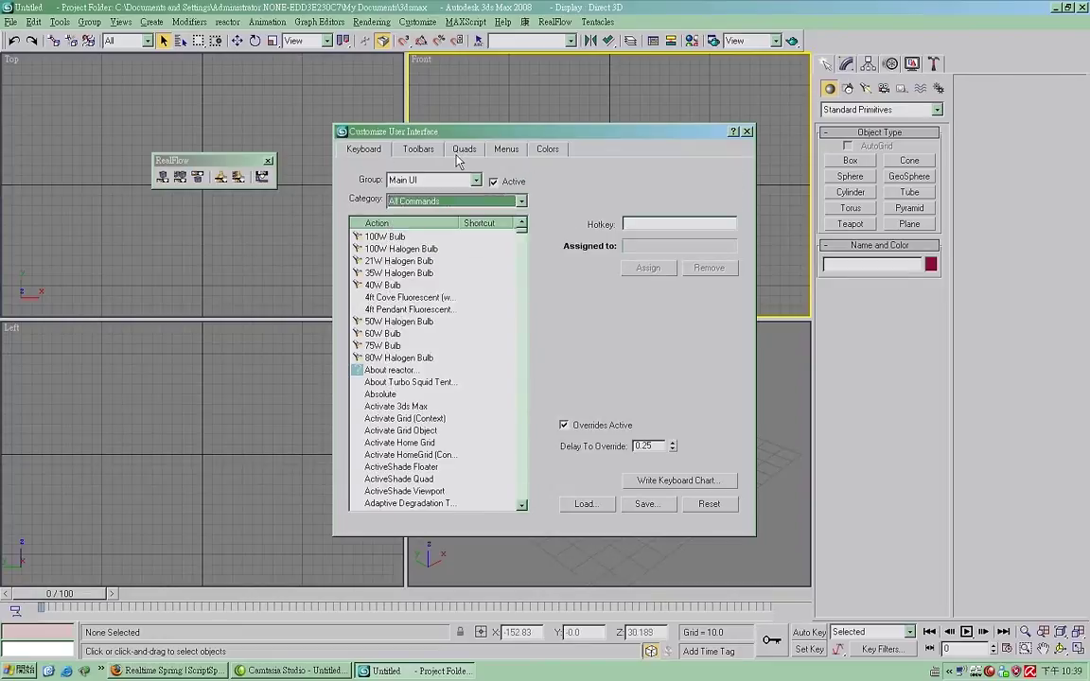
left_click(463, 149)
left_click_drag(405, 248, 603, 322)
key("Delete")
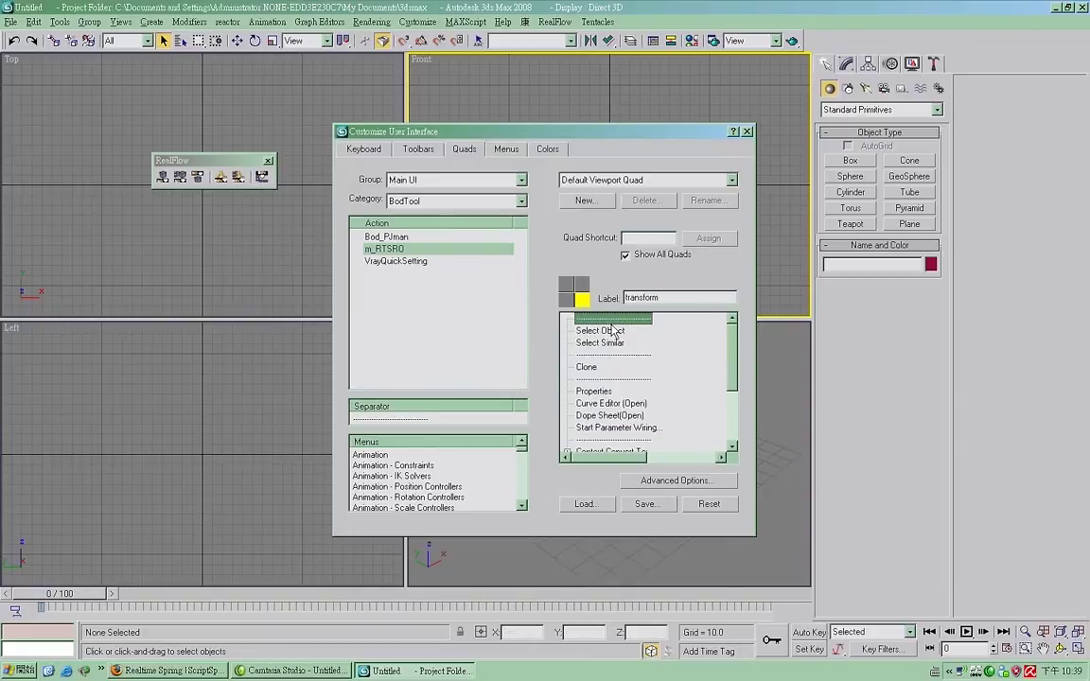
- Place m_RTSRO at the top of Default Viewport Quad's transform quadrant and close the dialog
left_click(625, 181)
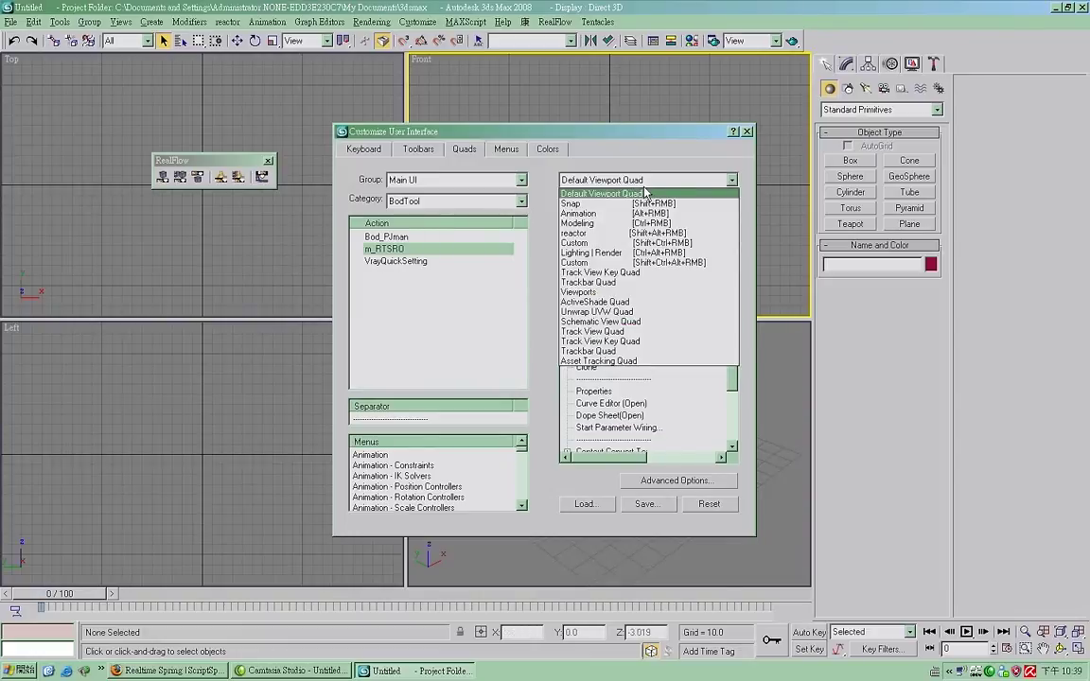
left_click(371, 233)
left_click(384, 250)
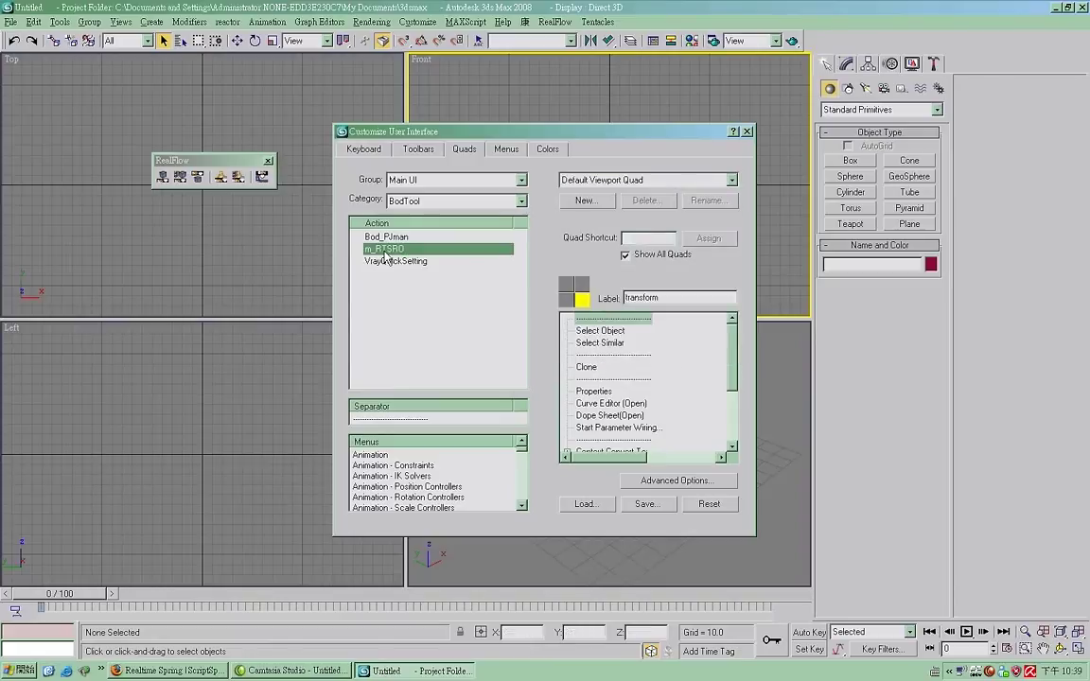
left_click(582, 286)
left_click(583, 300)
left_click(582, 287)
left_click(582, 300)
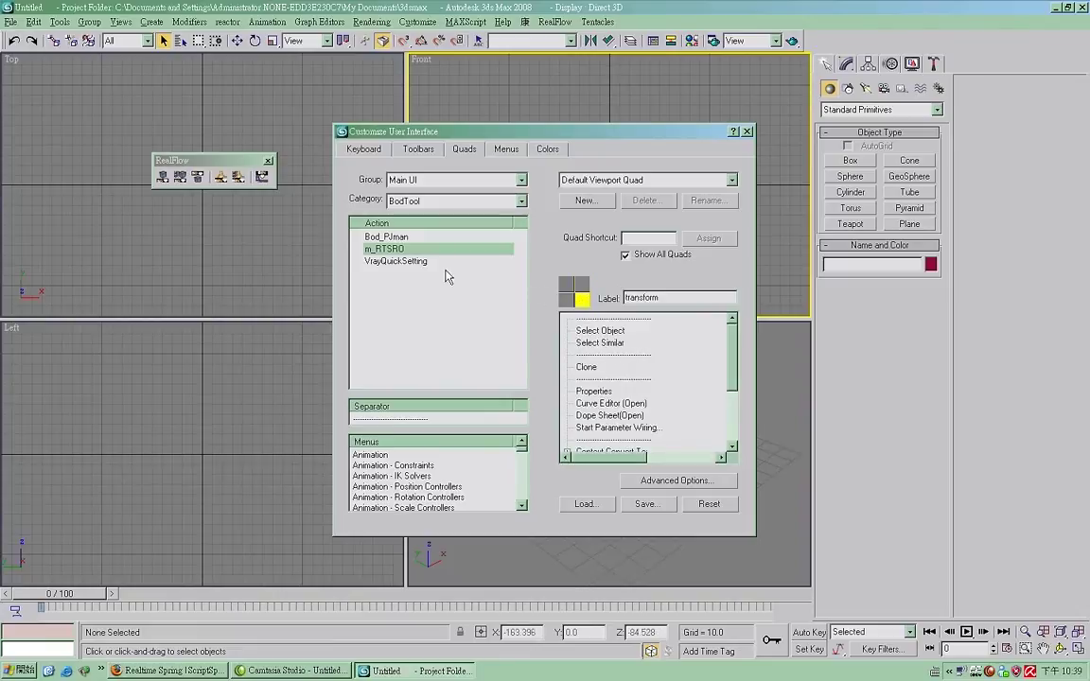
left_click_drag(445, 250, 625, 324)
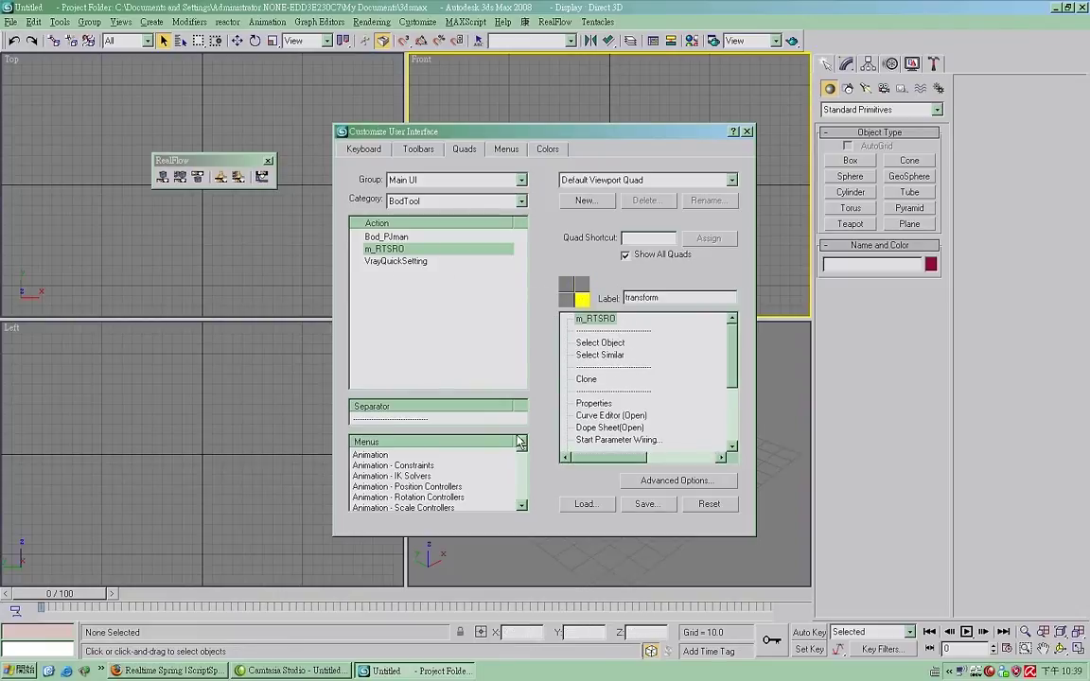
left_click(674, 8)
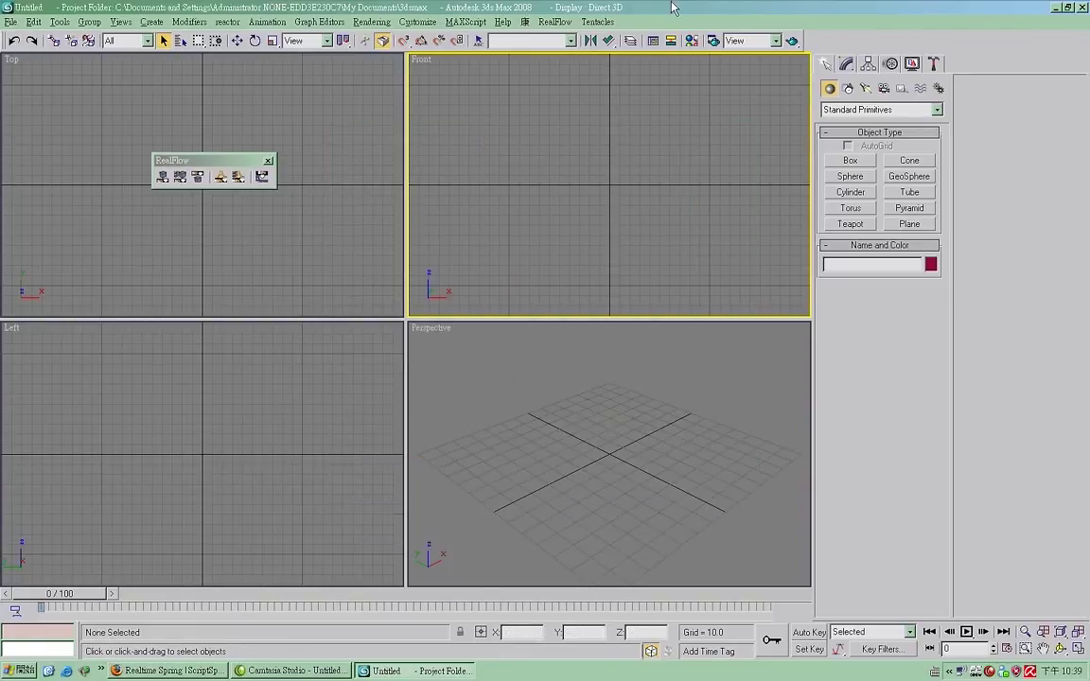
- Launch Realtime Spring via m_RTSRO in the Perspective quad menu, then close it and the RealFlow toolbar
left_click(612, 475)
right_click(587, 391)
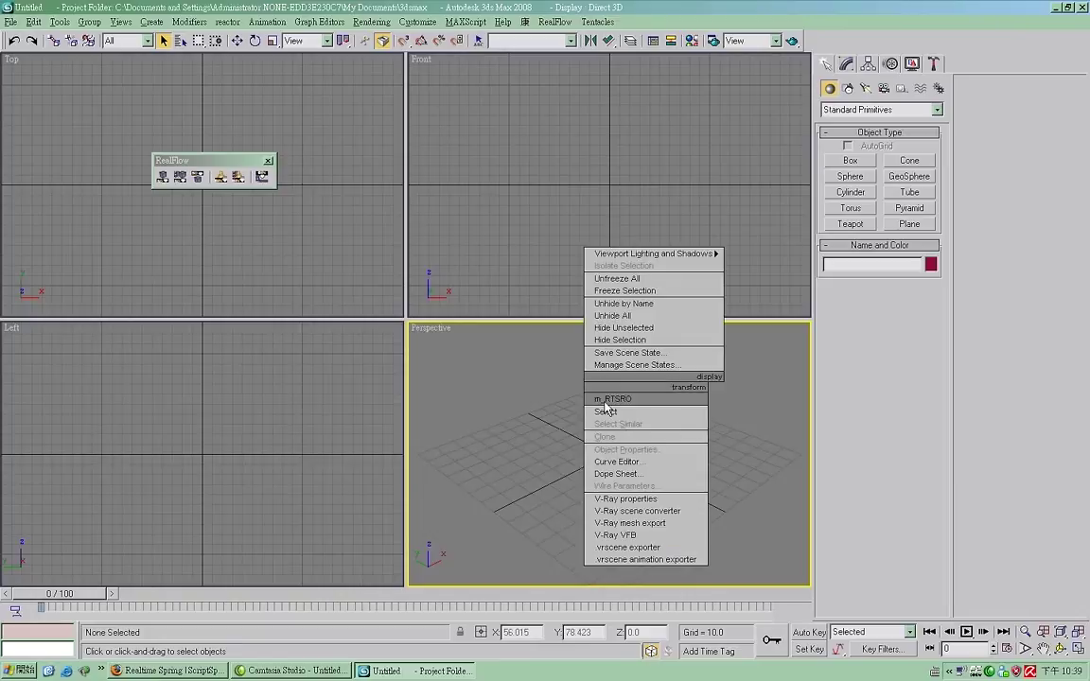
left_click(606, 413)
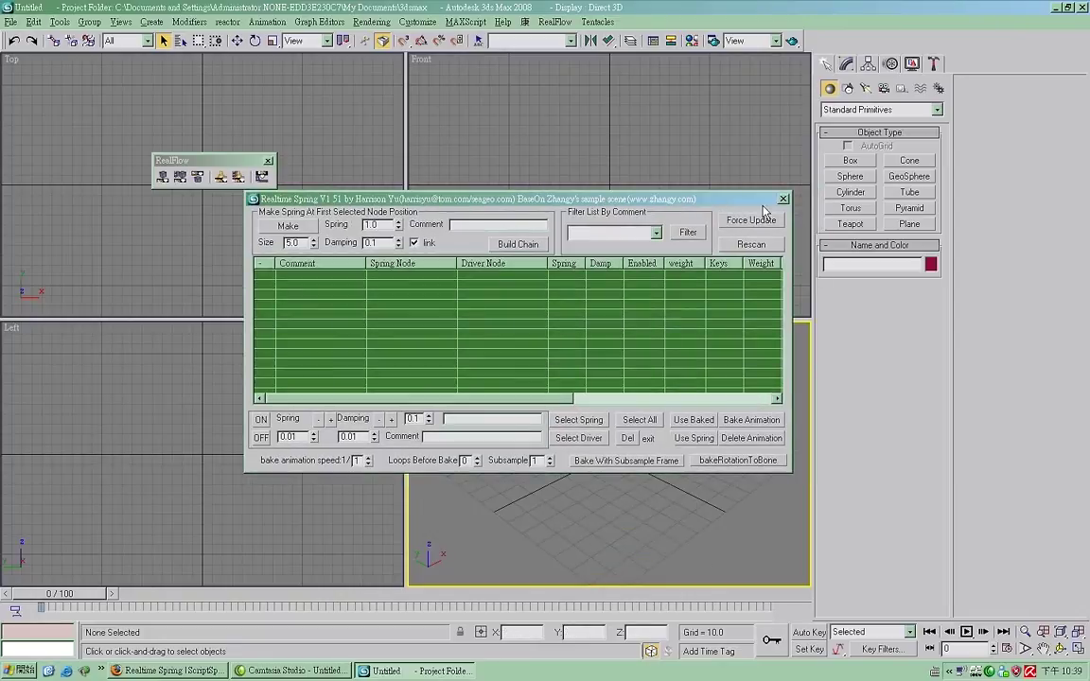
left_click(783, 199)
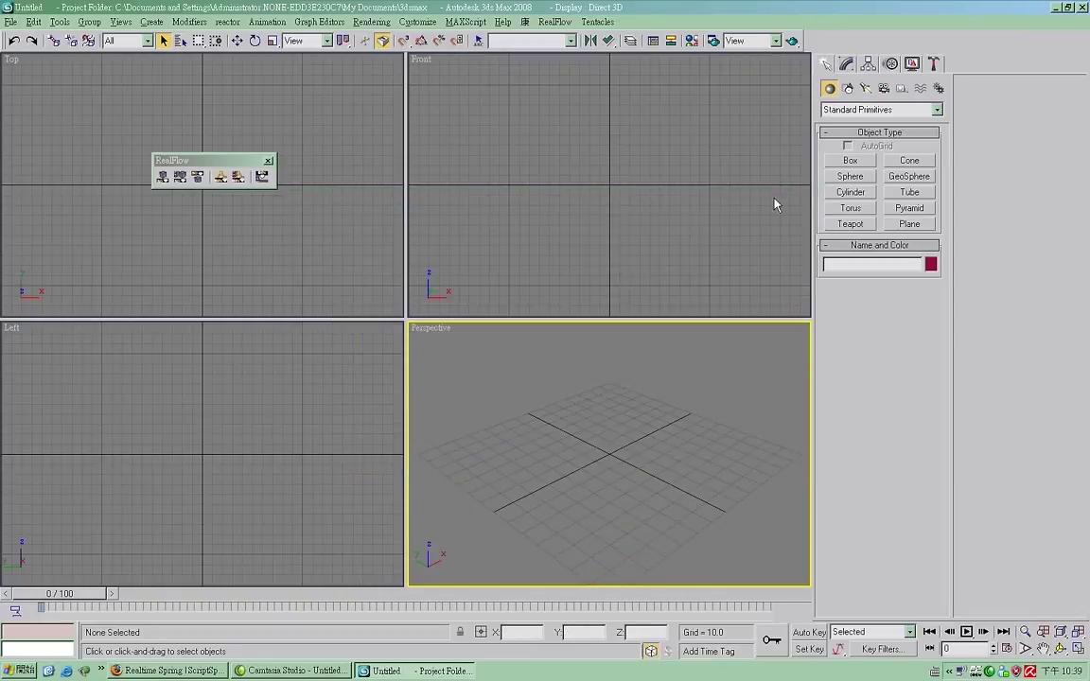
left_click(269, 161)
- Open the recent Motion.max, adopting the file's unit scale, and show it in wireframe
left_click(10, 21)
mouse_move(37, 107)
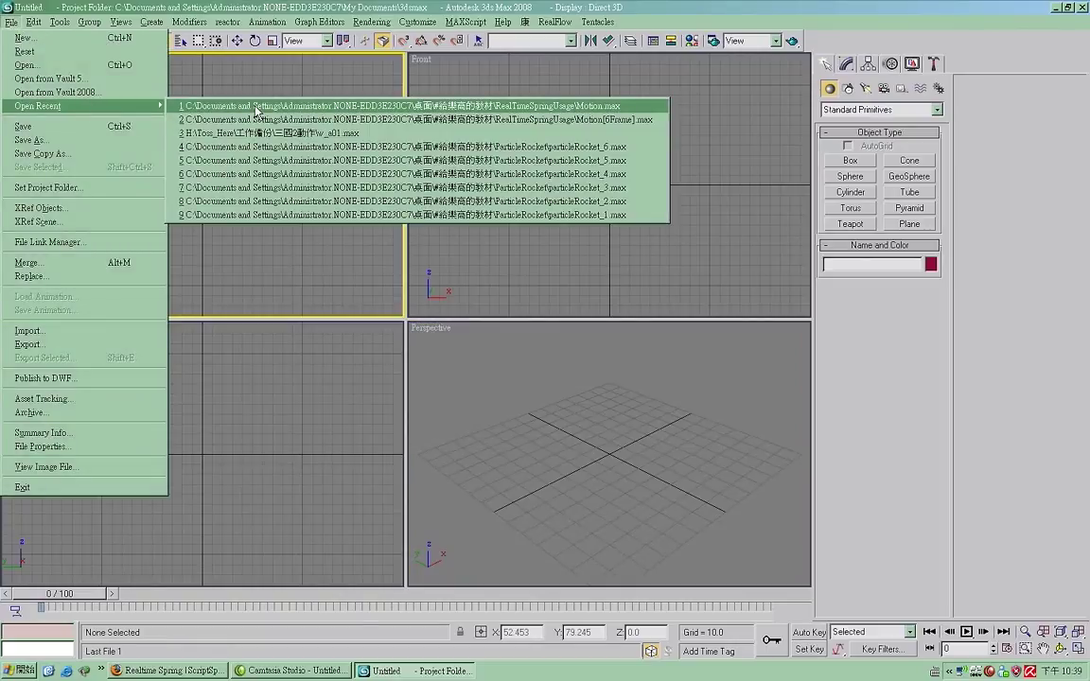
left_click(256, 106)
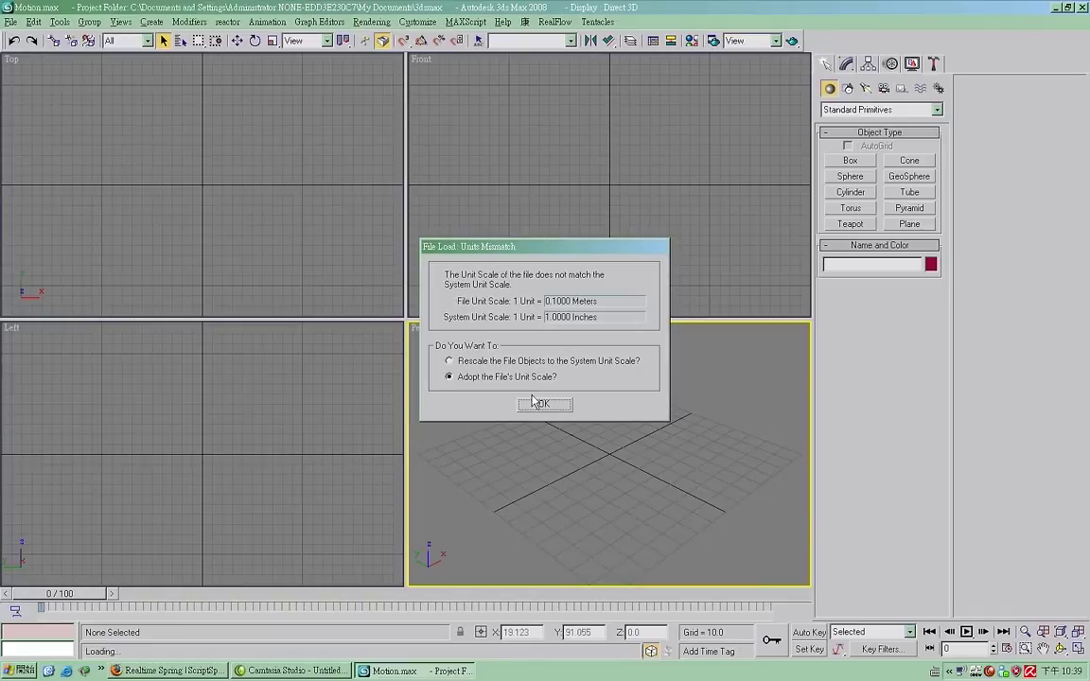
key("Return")
key("Return")
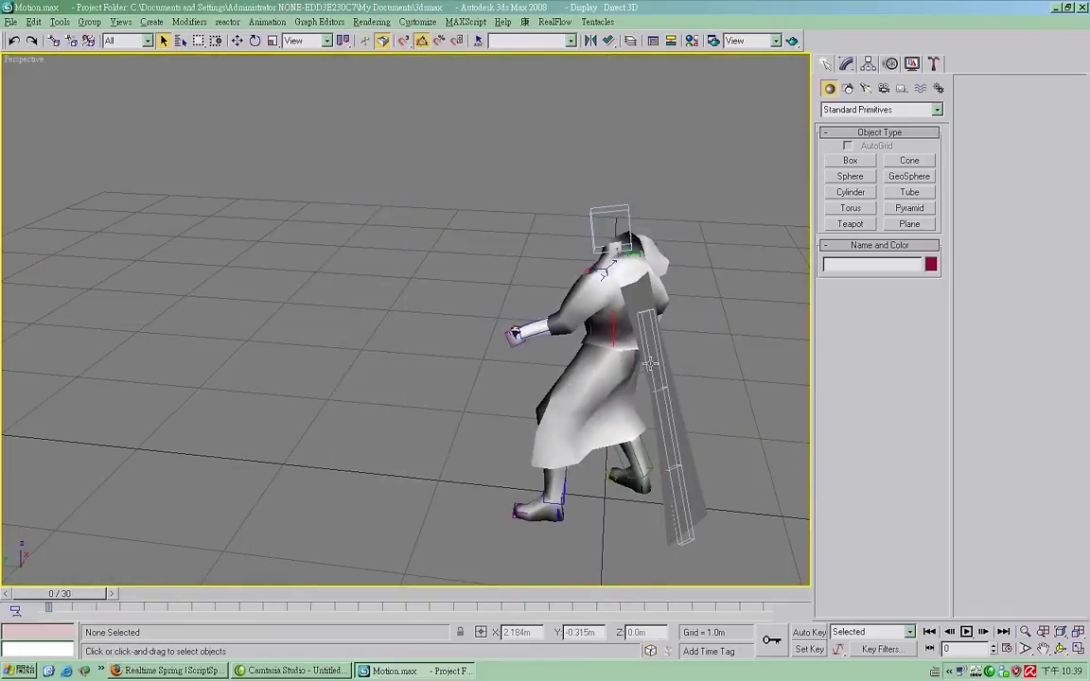
middle_click_drag(651, 364, 620, 365)
key("F3")
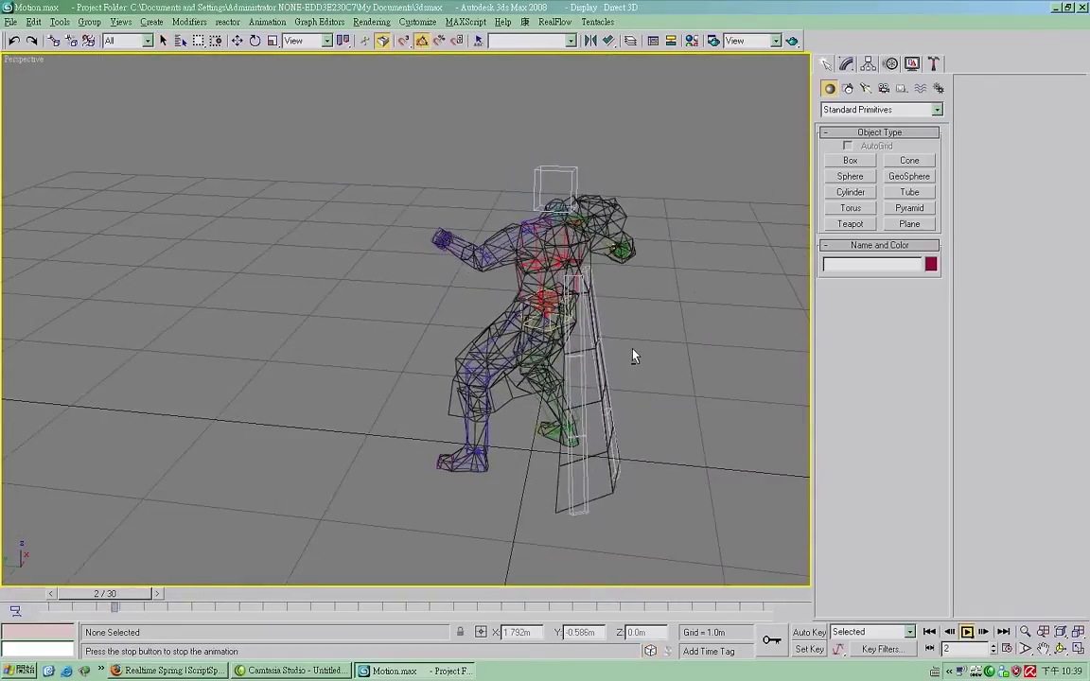
- Play the 30-frame animation and adjust playback speed in Time Configuration
left_click(1007, 650)
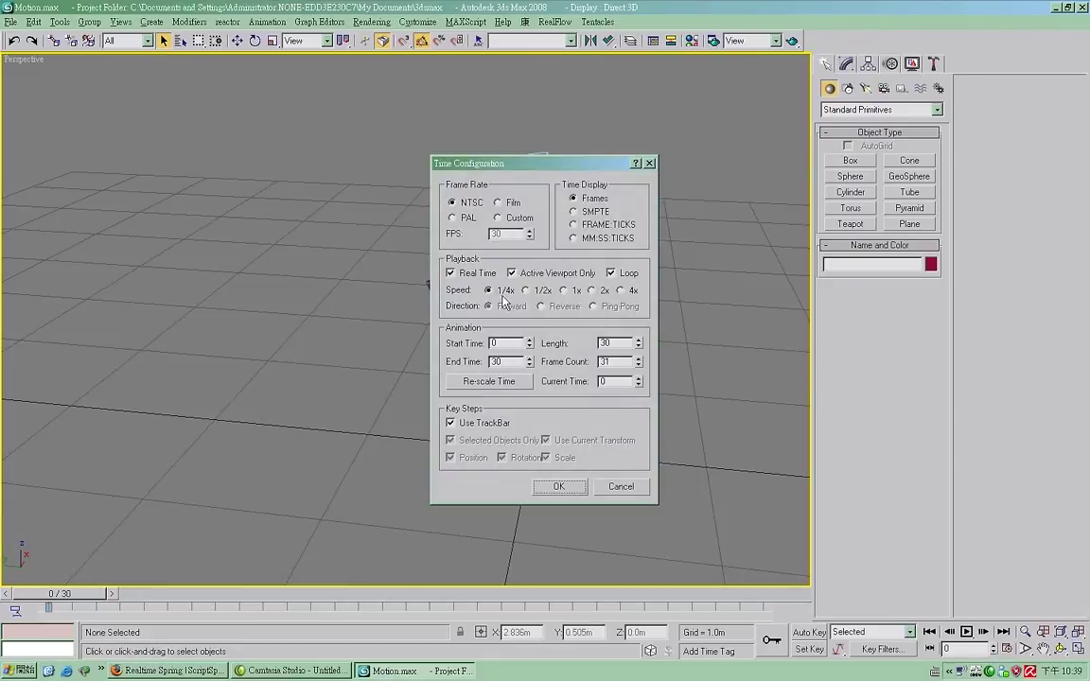
left_click(574, 292)
left_click(559, 487)
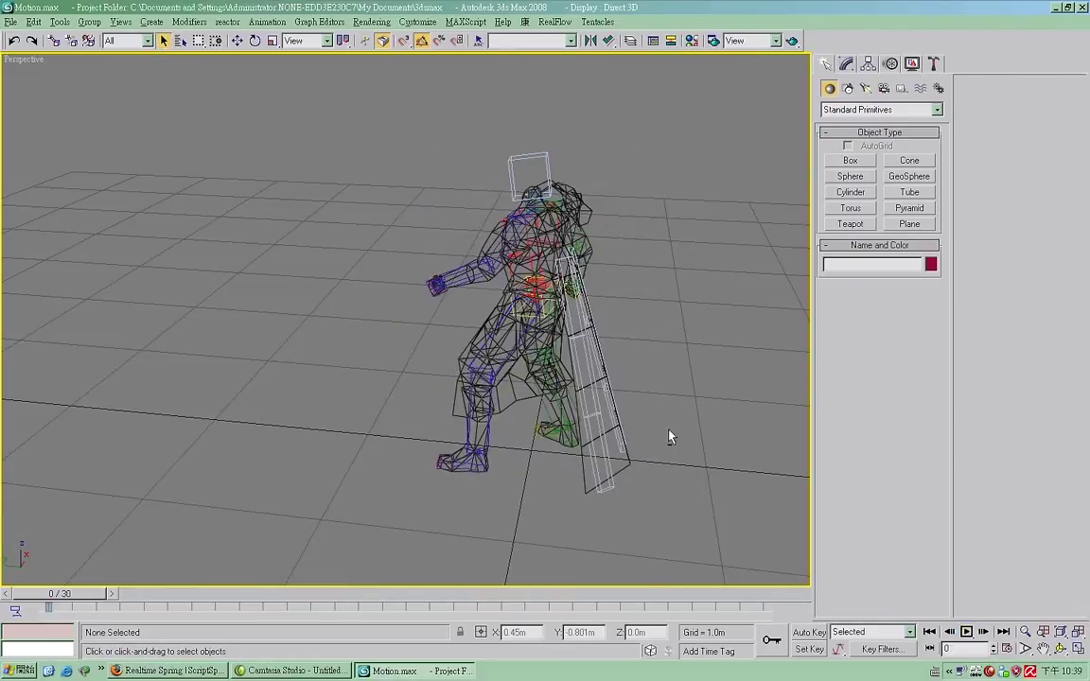
middle_click_drag(662, 386, 614, 409, "alt")
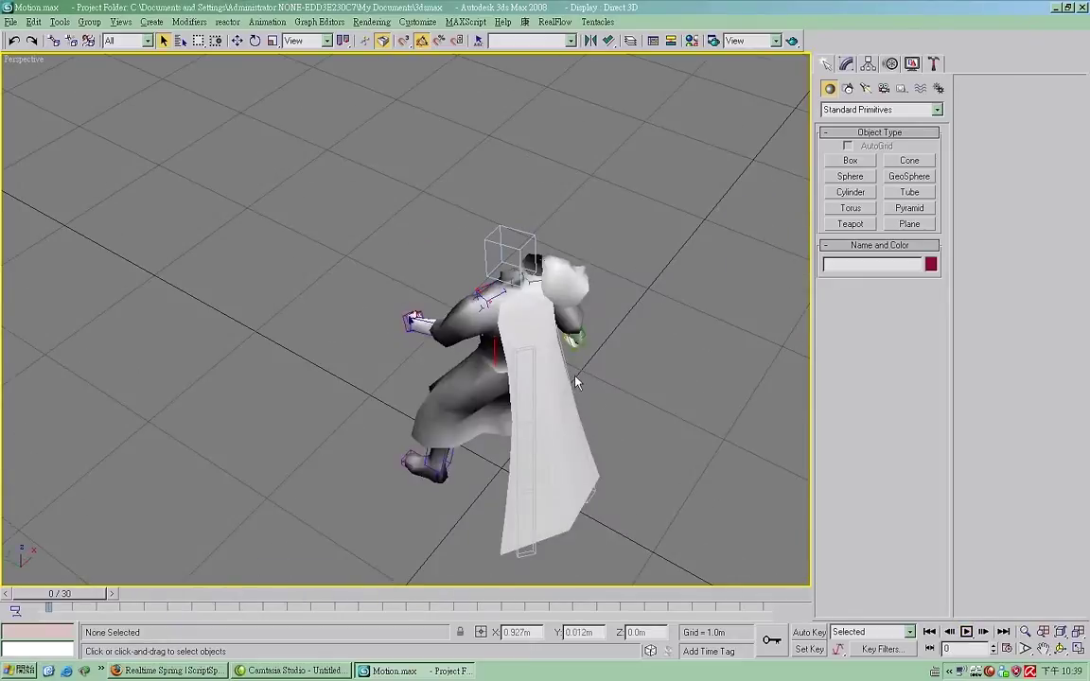
- Select Bone R Cloak1 and zoom in on it
left_click(598, 401)
scroll(584, 394, "up", 2)
scroll(584, 394, "up", 3)
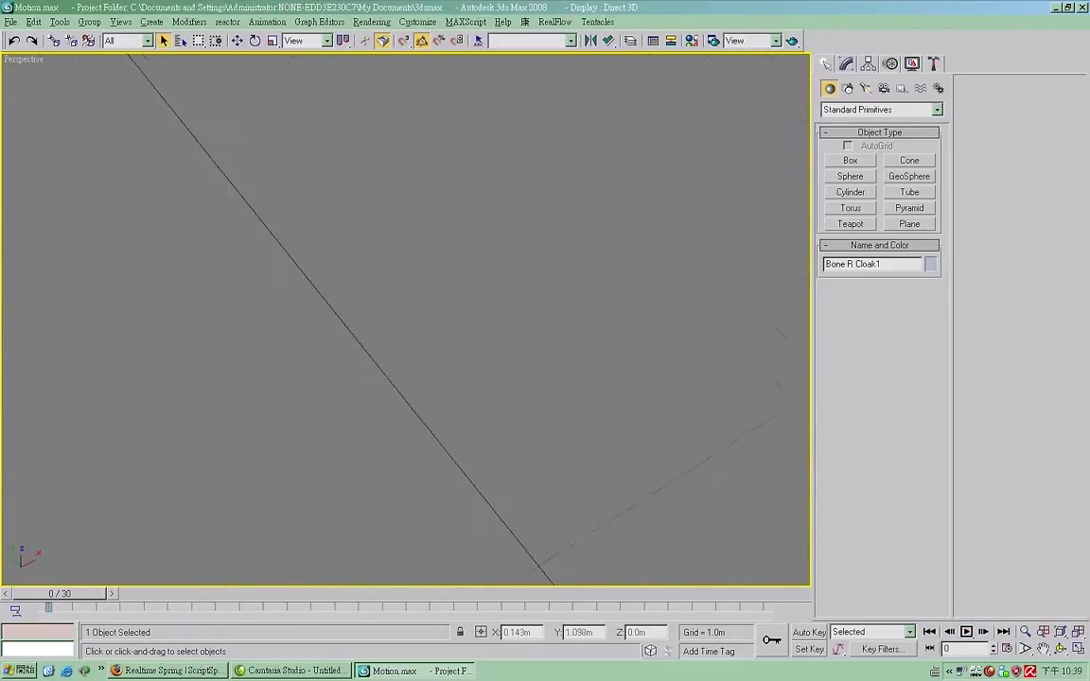
scroll(599, 363, "up", 2)
scroll(598, 363, "down", 2)
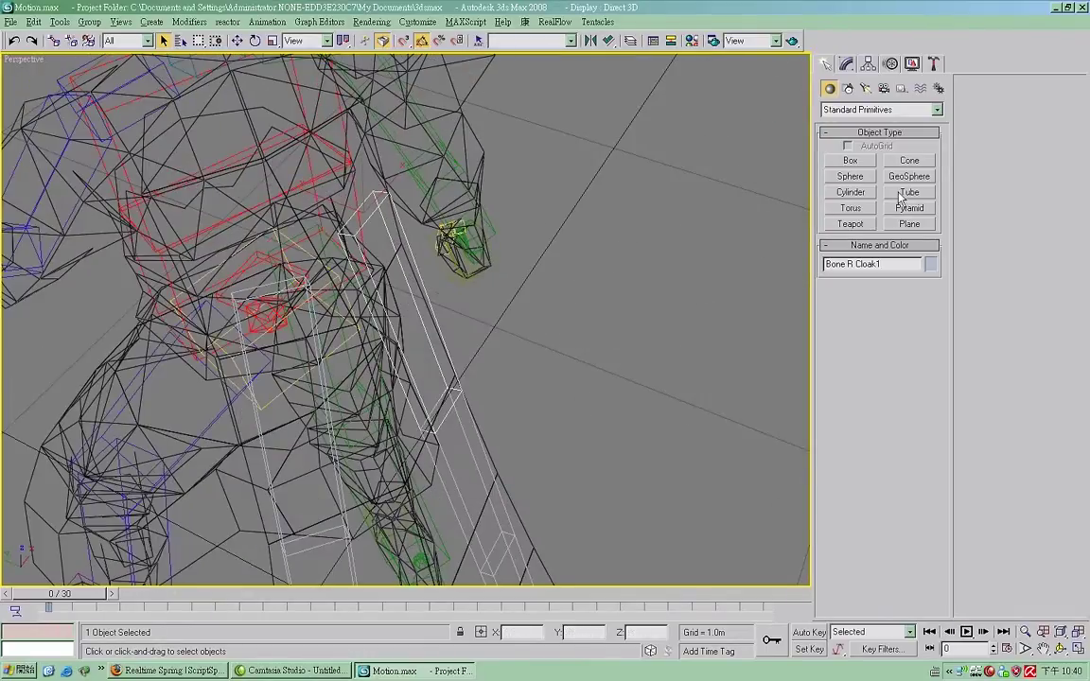
- Create point helper Point01 beside the cloak with Box display and size 0.88m
left_click(901, 88)
left_click(910, 192)
left_click(698, 404)
left_click(837, 360)
left_click(837, 345)
left_click_drag(910, 378, 916, 443)
- Align Point01 to Bone R Cloak1's pivot in position, matching Y and Z orientation
key("alt+a")
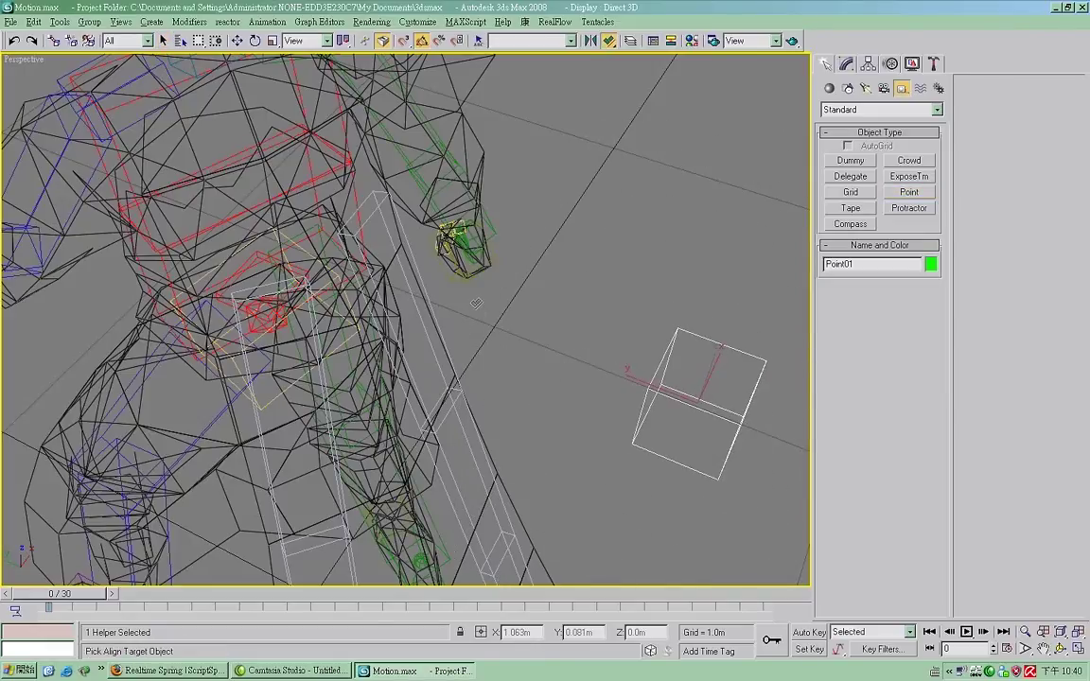
middle_click_drag(611, 293, 441, 289, "alt")
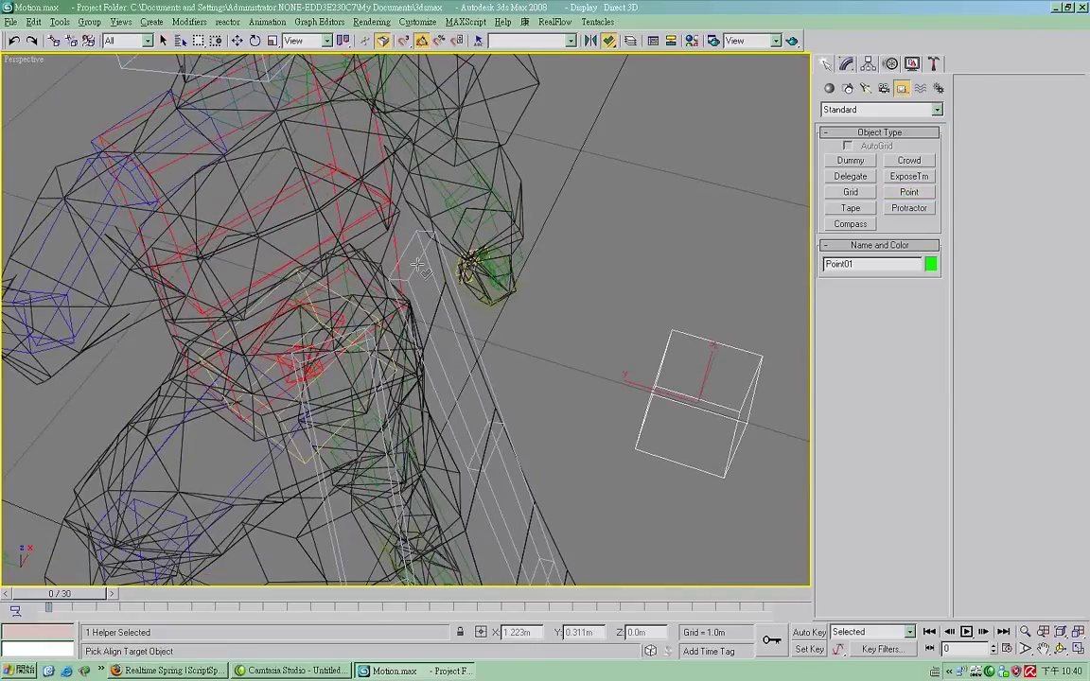
left_click(417, 267)
left_click(580, 380)
left_click(529, 380)
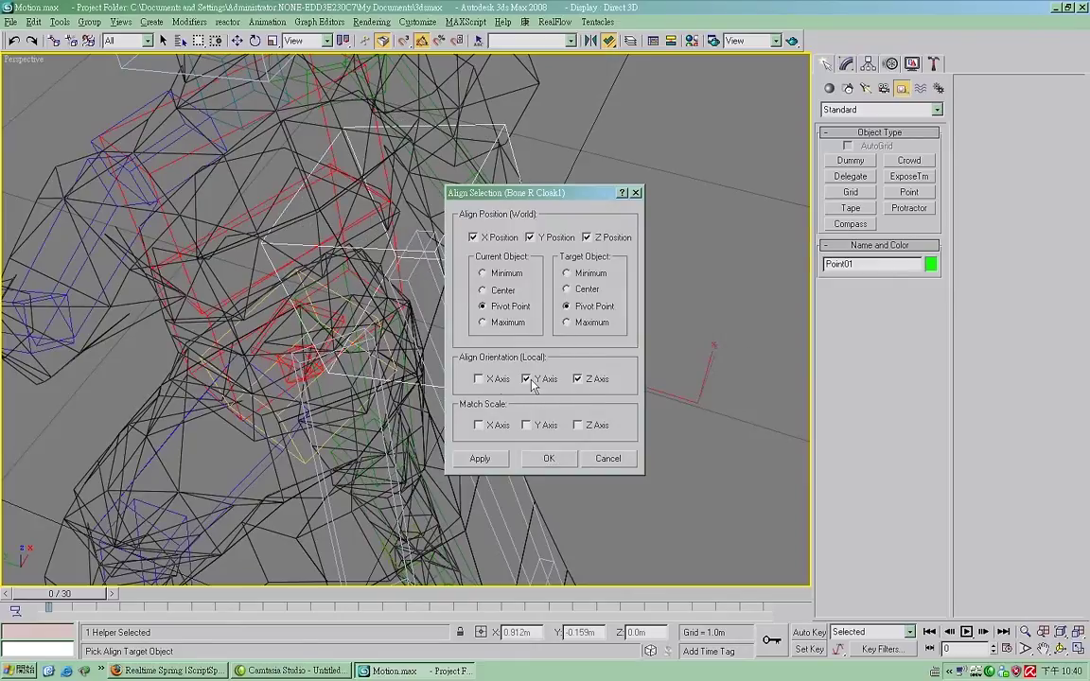
left_click(549, 460)
- Inspect the aligned helper, then select Bone R Cloak1's parent, Bip01 Spine1
middle_click_drag(559, 311, 549, 273, "alt")
key("F3")
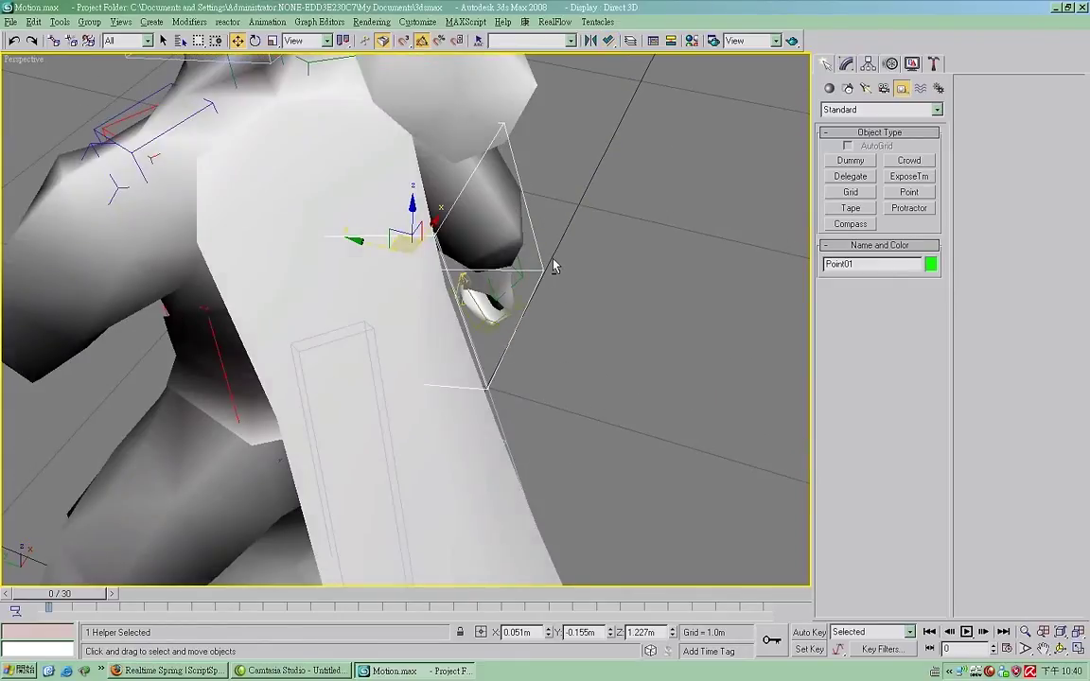
key("F3")
left_click(483, 379)
key("Page_Up")
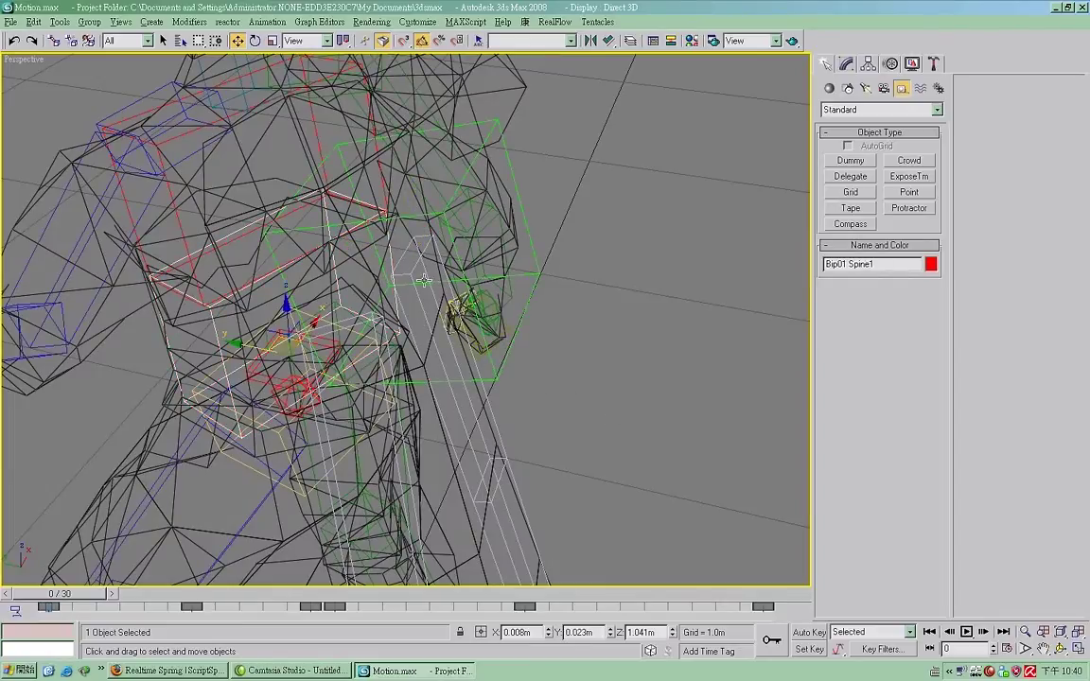
- Link Point01 to Bip01 Spine1 with Select and Link
middle_click_drag(267, 334, 409, 276)
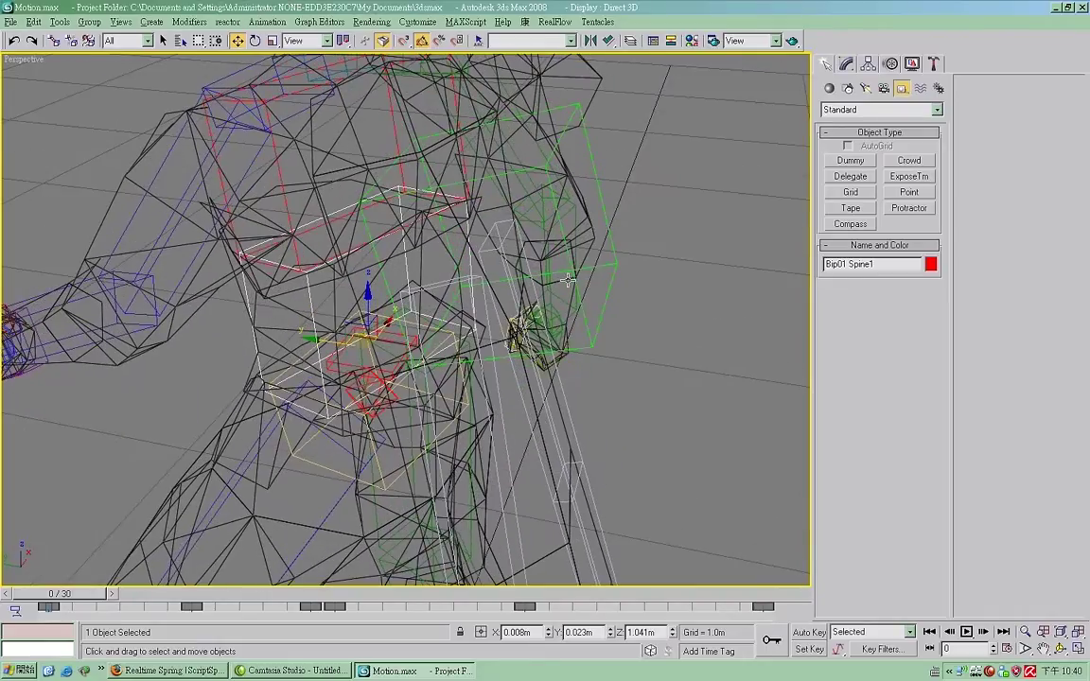
left_click(586, 325)
middle_click_drag(537, 318, 527, 327, "alt")
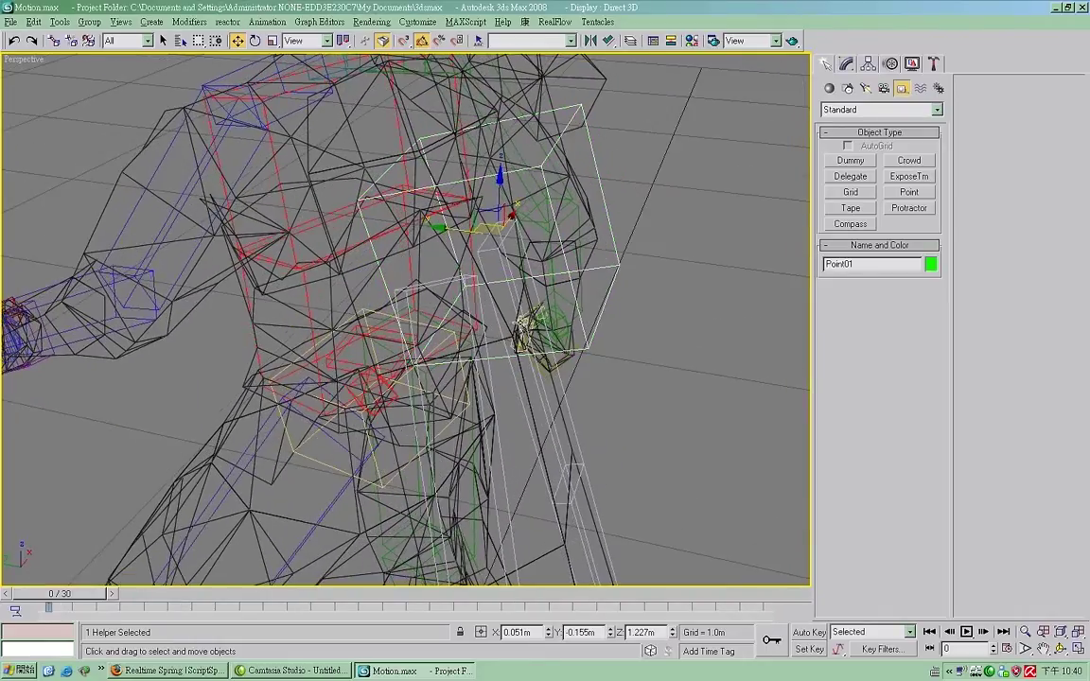
key("l")
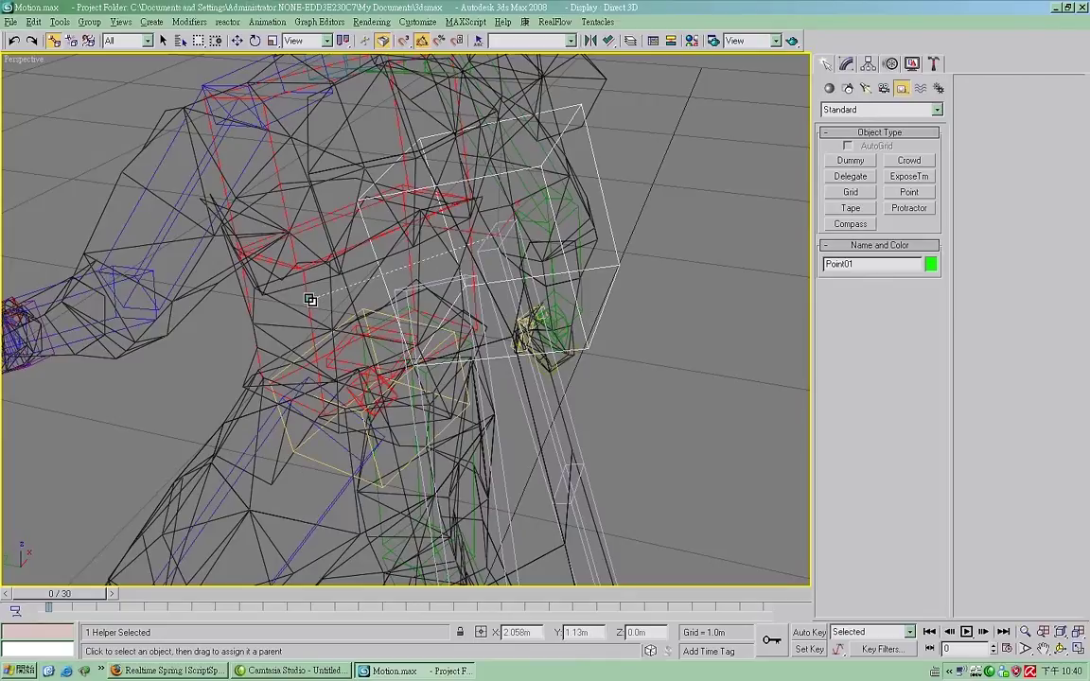
scroll(310, 299, "up", 2)
scroll(301, 280, "up", 1)
scroll(335, 296, "up", 2)
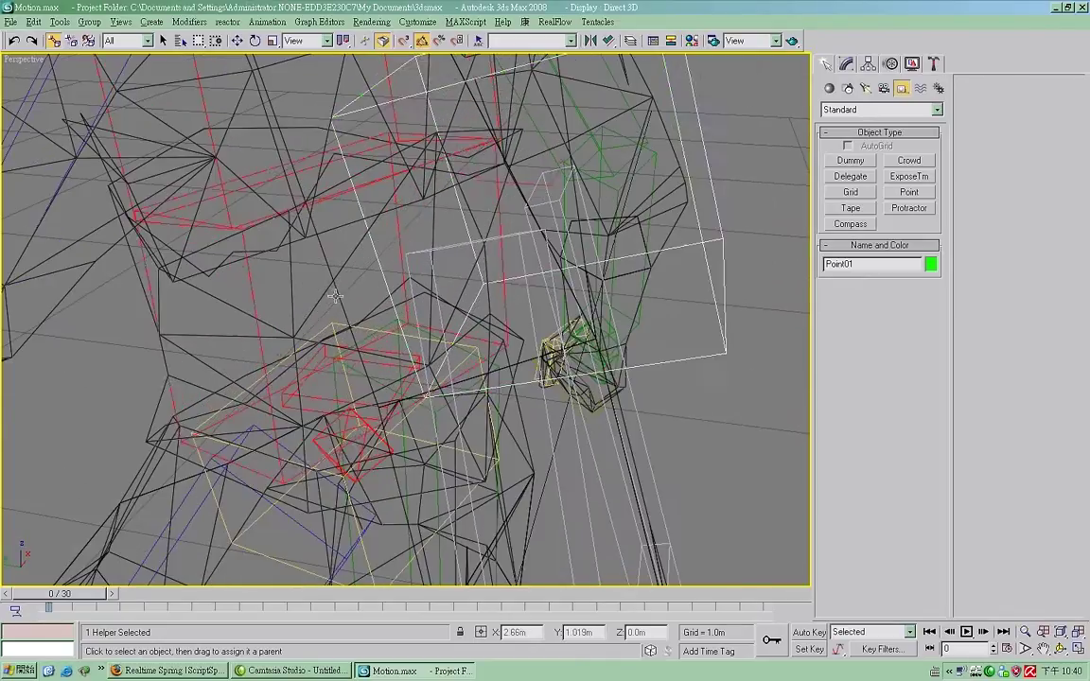
left_click(246, 283)
left_click_drag(246, 283, 580, 295)
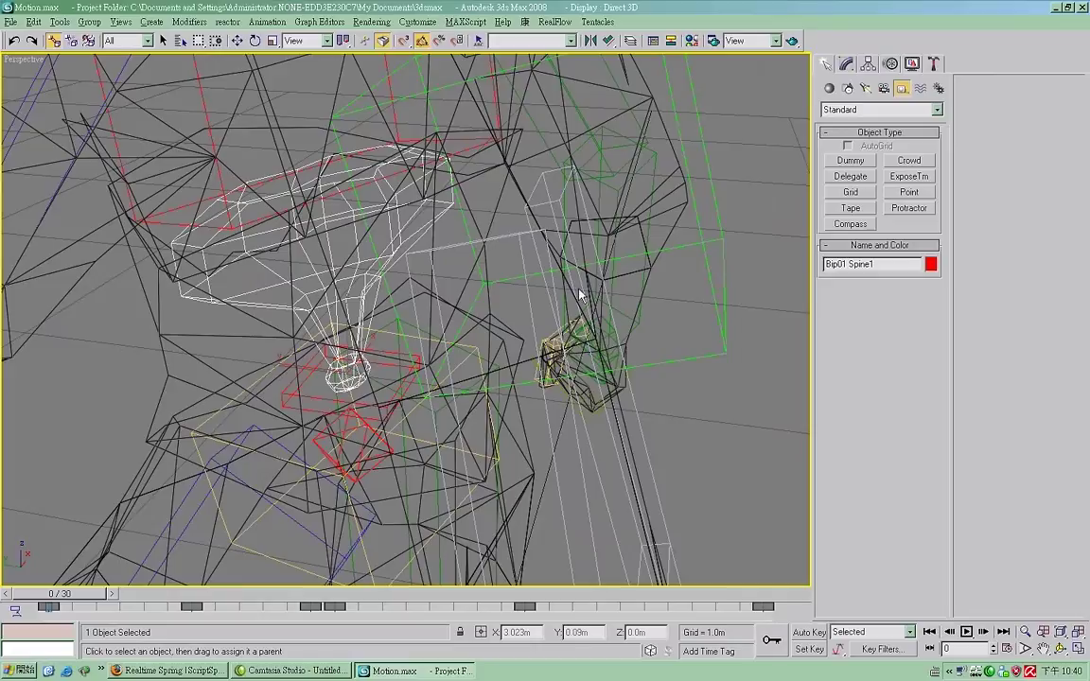
left_click(689, 246)
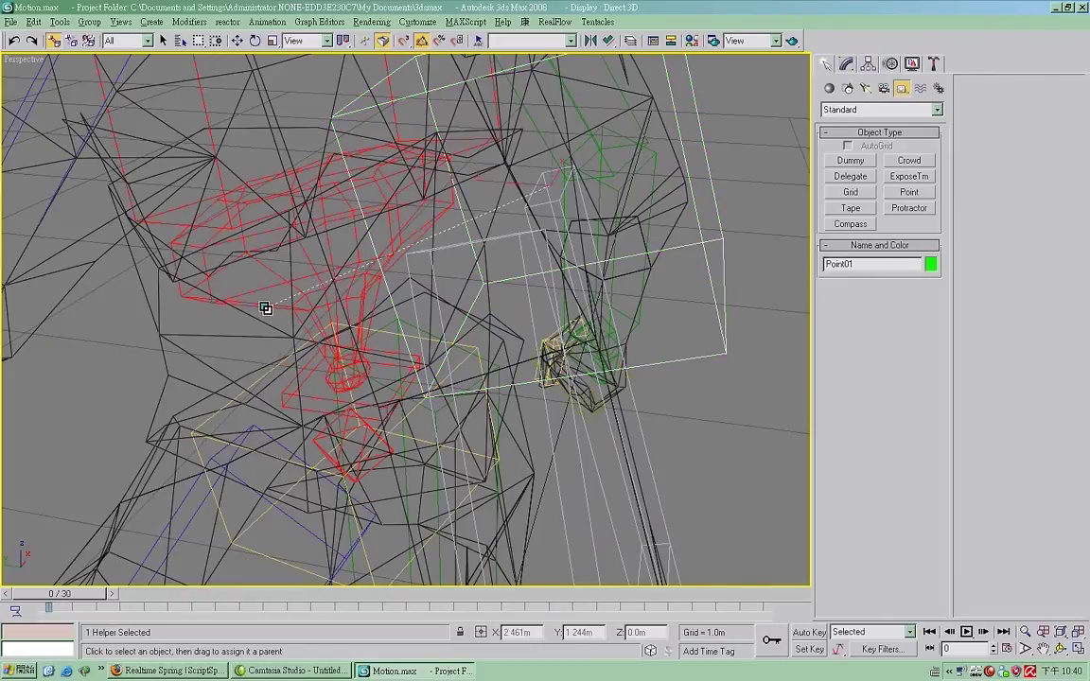
left_click_drag(266, 309, 297, 310)
- Link Bone R Cloak1 to Point01 and check the hierarchy with Page Up/Down
left_click(634, 414)
left_click_drag(690, 362, 689, 377)
left_click(632, 425)
key("w")
key("Page_Up")
key("Page_Up")
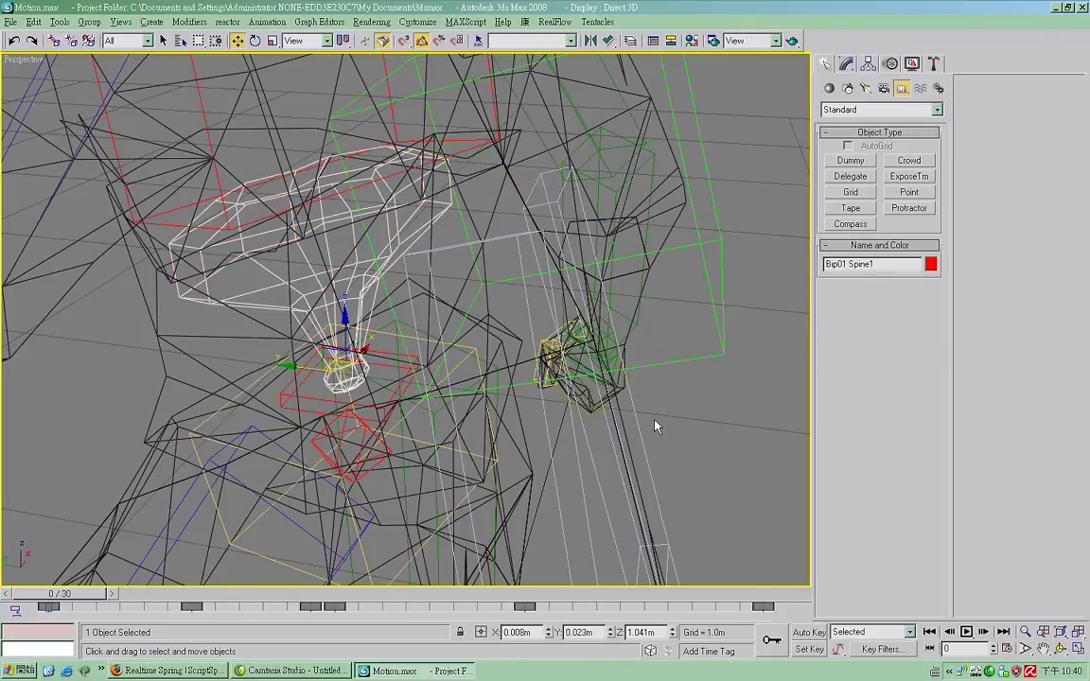
key("Page_Down")
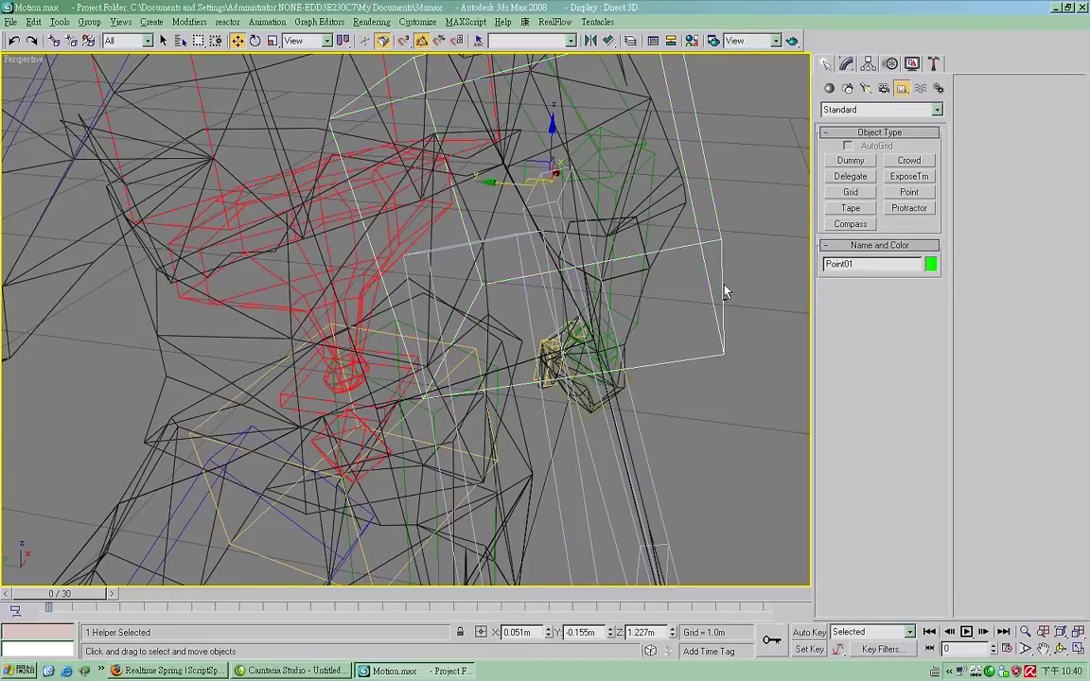
middle_click_drag(725, 293, 632, 331, "alt")
- Shrink the Point01 helper's box size to 0.25m in the Modify panel
left_click(848, 66)
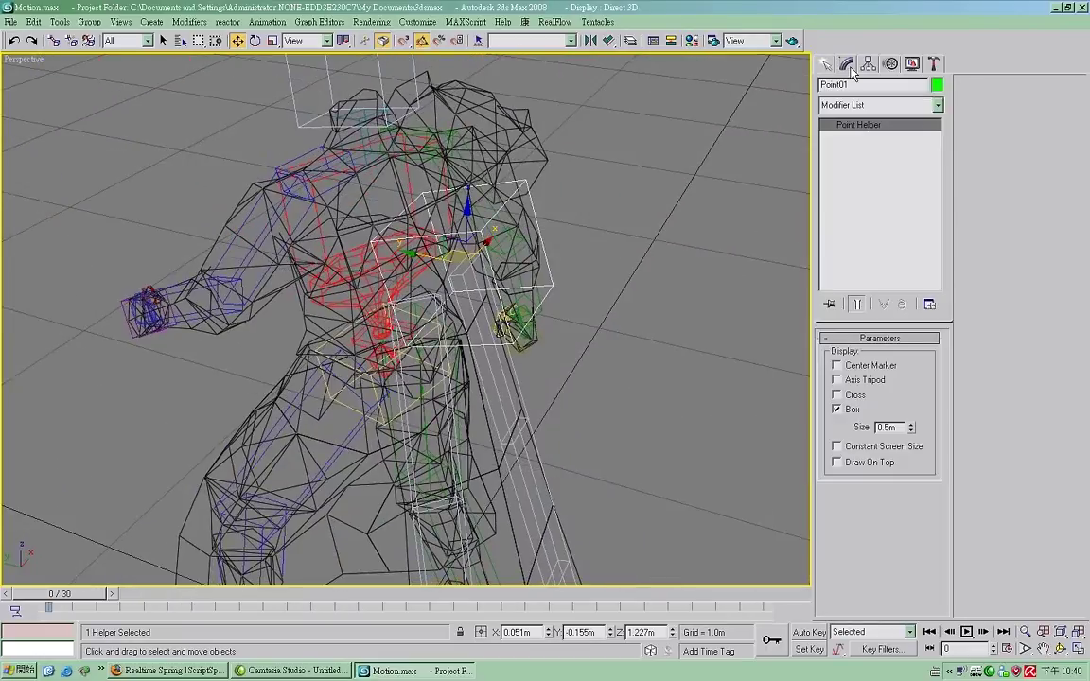
left_click_drag(912, 428, 915, 468)
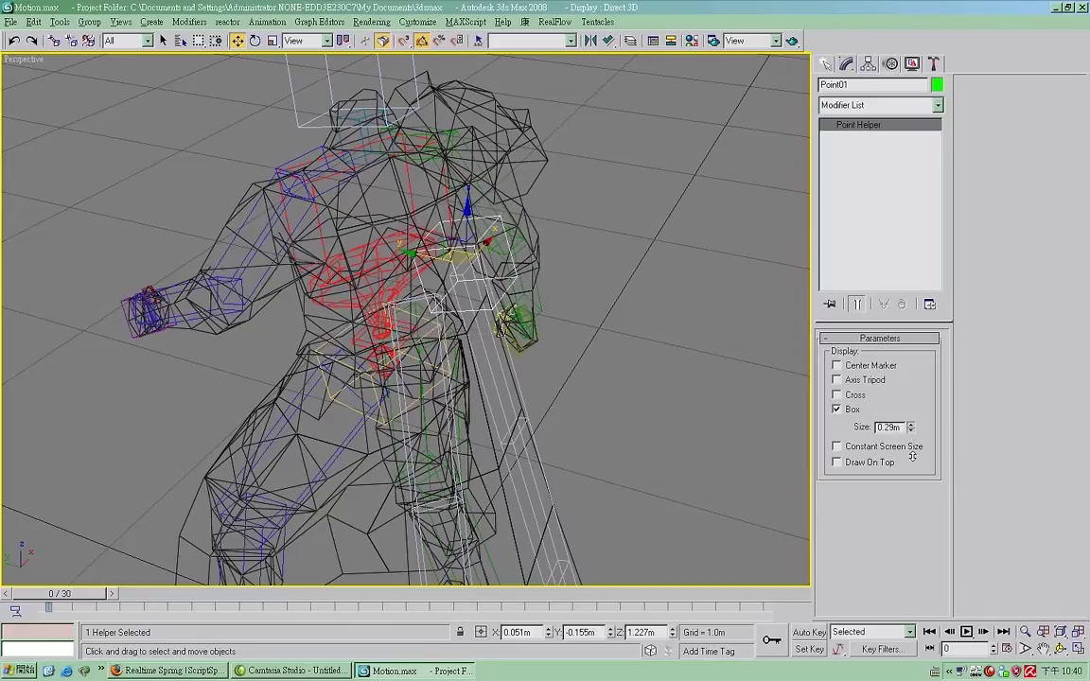
scroll(536, 378, "up", 2)
scroll(568, 369, "up", 1)
scroll(598, 355, "up", 1)
- Reselect Point01 and launch Realtime Spring from the viewport quad menu
left_click(562, 306)
left_click(523, 291)
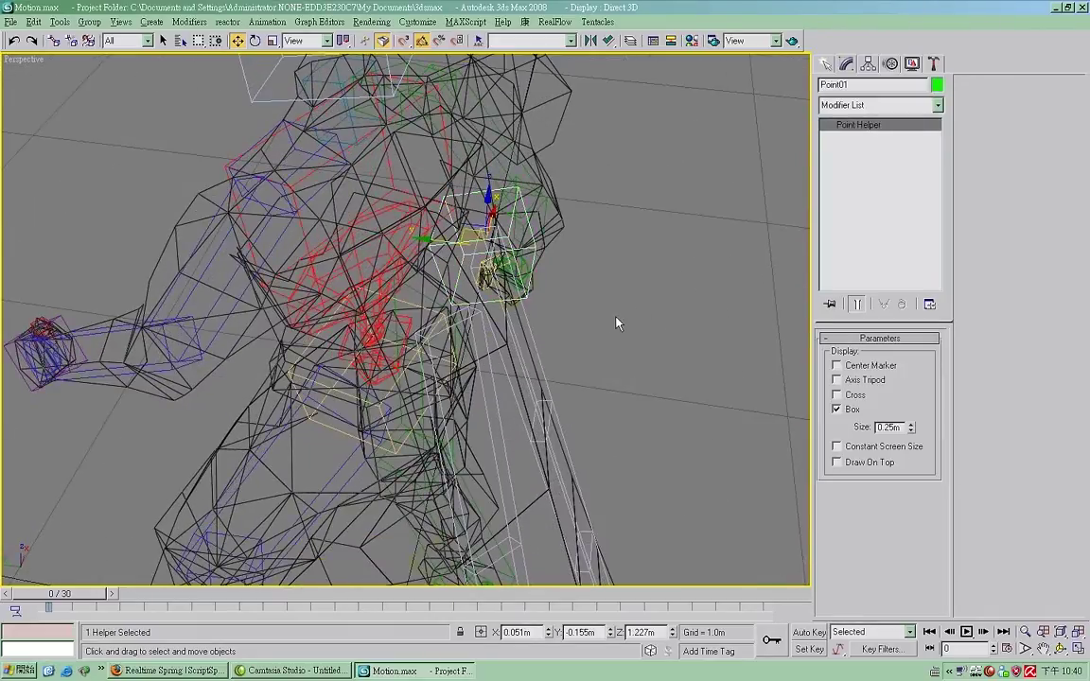
middle_click_drag(616, 324, 594, 348, "alt")
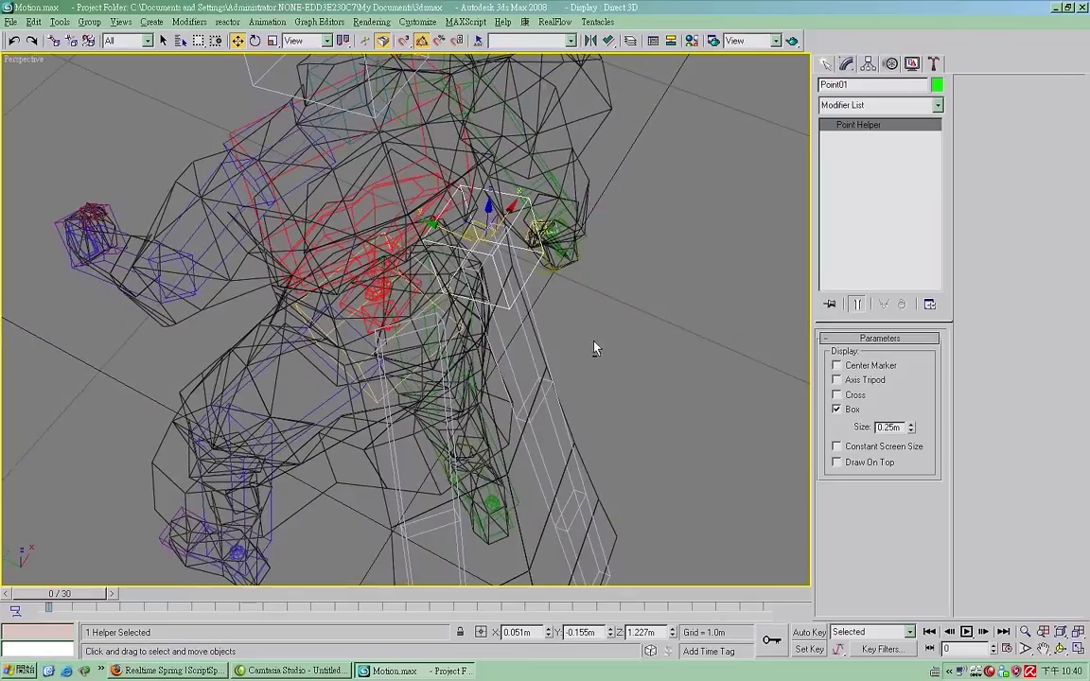
right_click(662, 192)
left_click(674, 206)
- Build a Realtime Spring chain on the right cloak bones Bone R Cloak1–3
left_click_drag(613, 197, 658, 363)
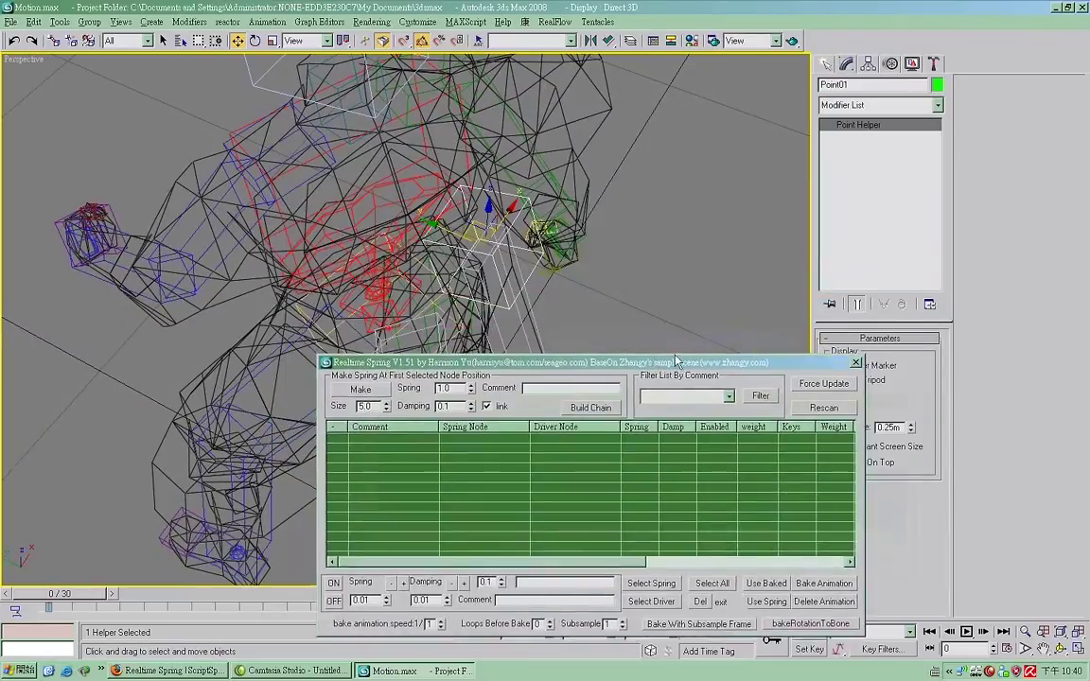
middle_click_drag(526, 242, 416, 177)
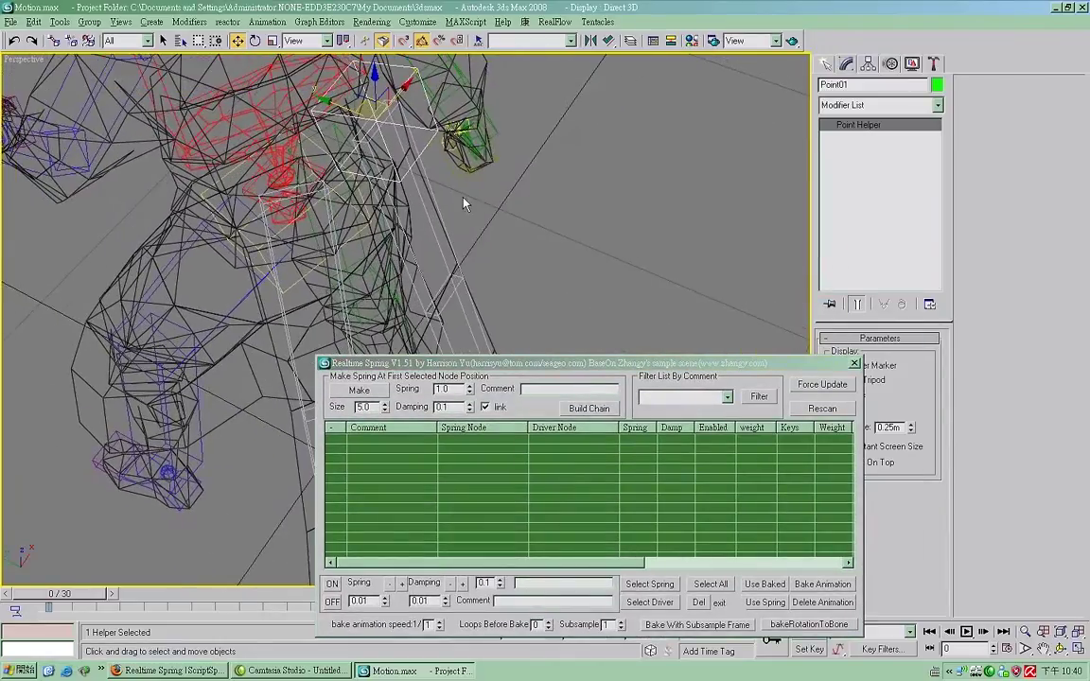
scroll(587, 261, "down", 3)
scroll(611, 258, "down", 2)
left_click(589, 408)
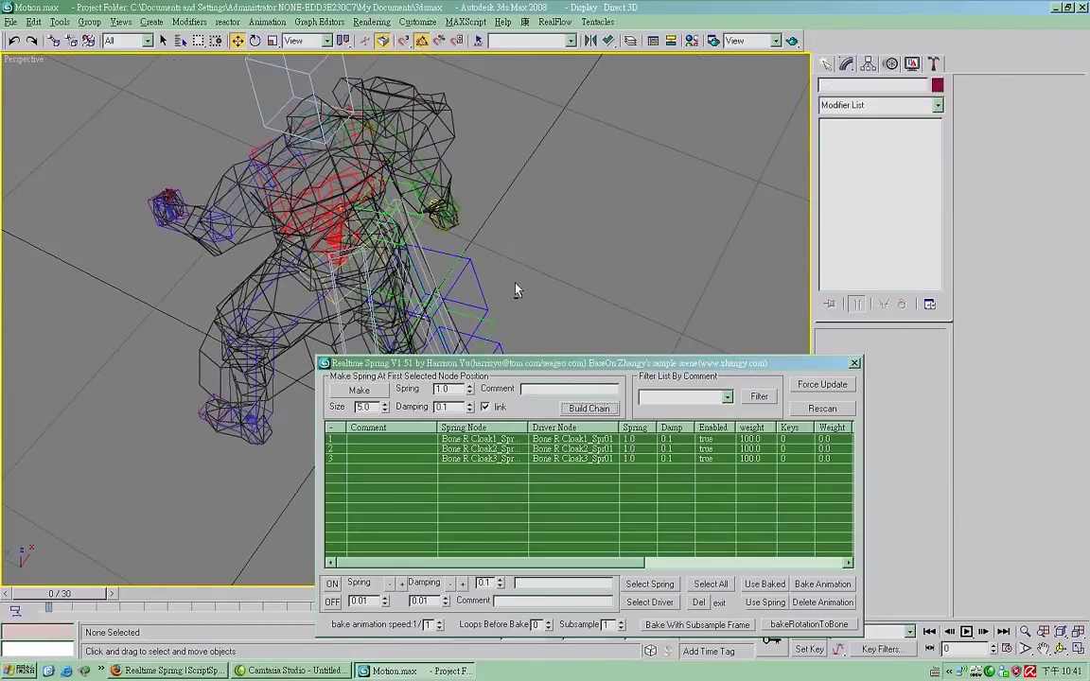
- Switch to smooth shading and play the animation to test the springs, stopping at frame 23
scroll(516, 291, "up", 3)
scroll(541, 244, "up", 2)
key("F3")
scroll(533, 251, "down", 3)
key("/")
mouse_move(486, 304)
middle_mouse_down("alt")
mouse_move(382, 269)
mouse_move(428, 266)
middle_mouse_up("alt")
key("w")
key("/")
key("slash")
key("slash")
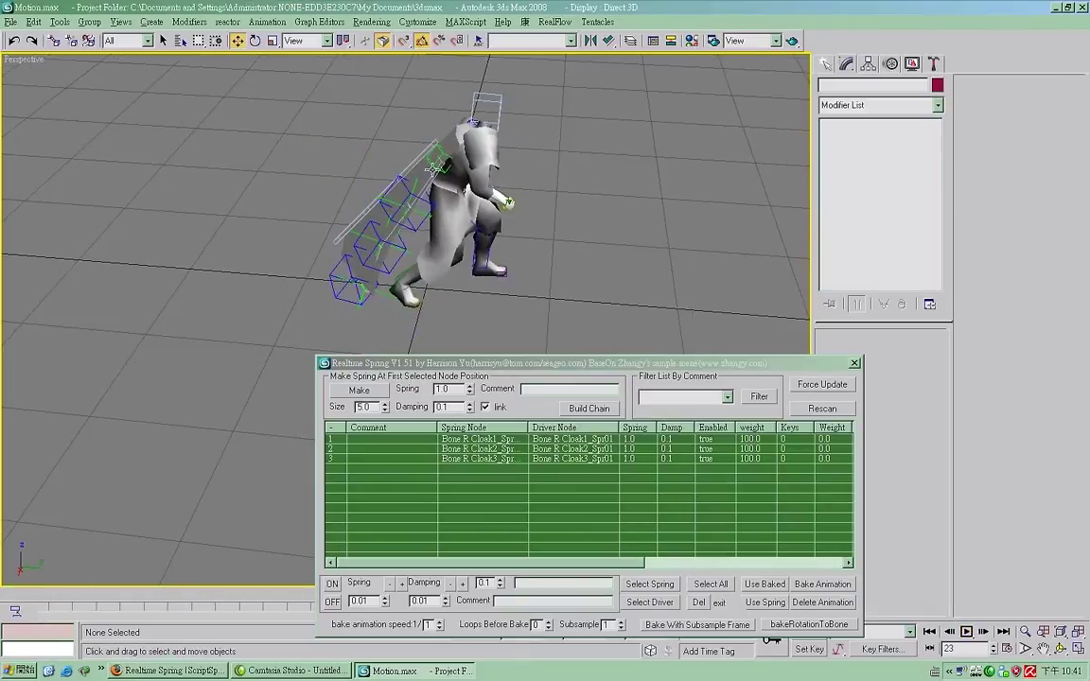
- With Auto Key on and Local coordinates, rotate Point01 -13° at frame 23
left_click(438, 167)
left_click_drag(549, 360, 744, 243)
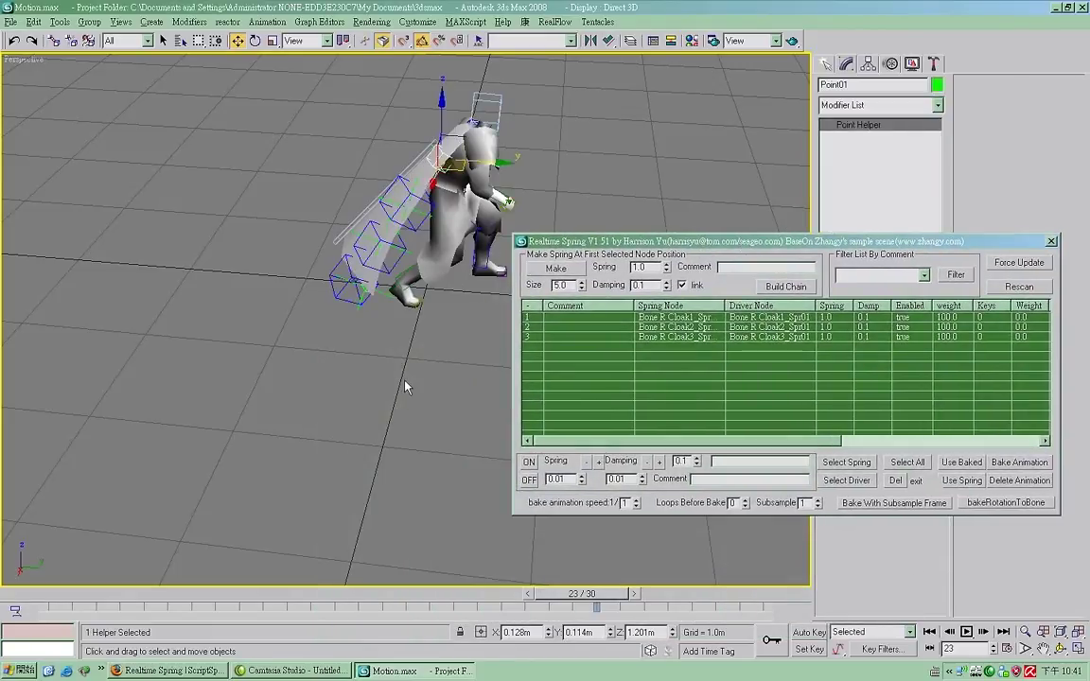
key("n")
key("e")
right_click(524, 170)
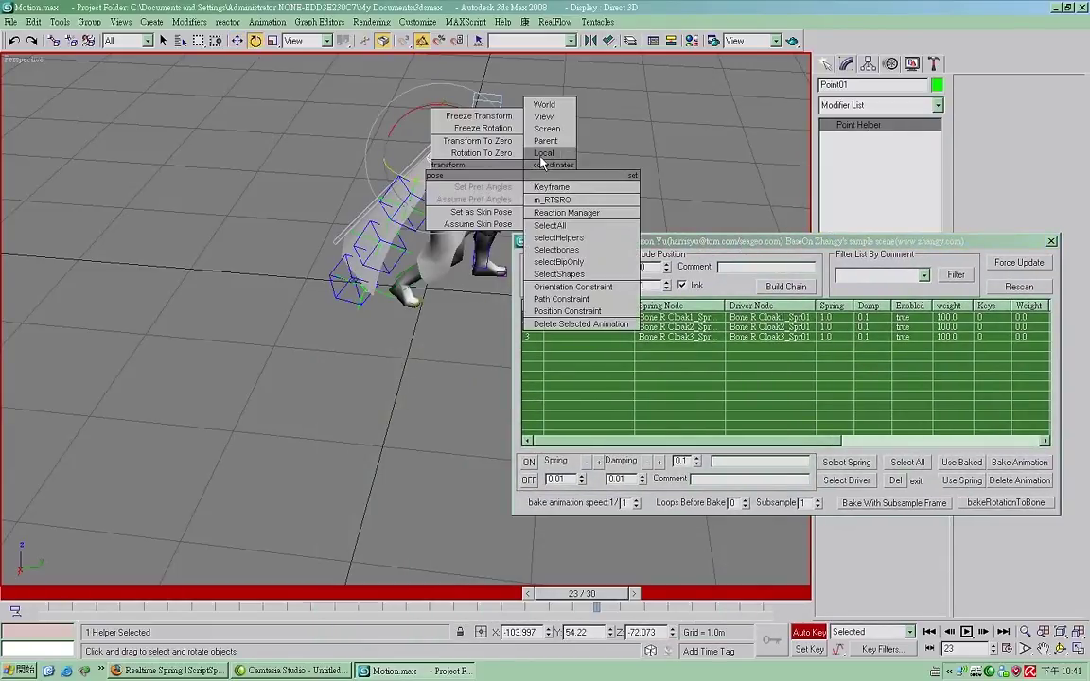
left_click(543, 153)
middle_click_drag(544, 159, 454, 154, "alt")
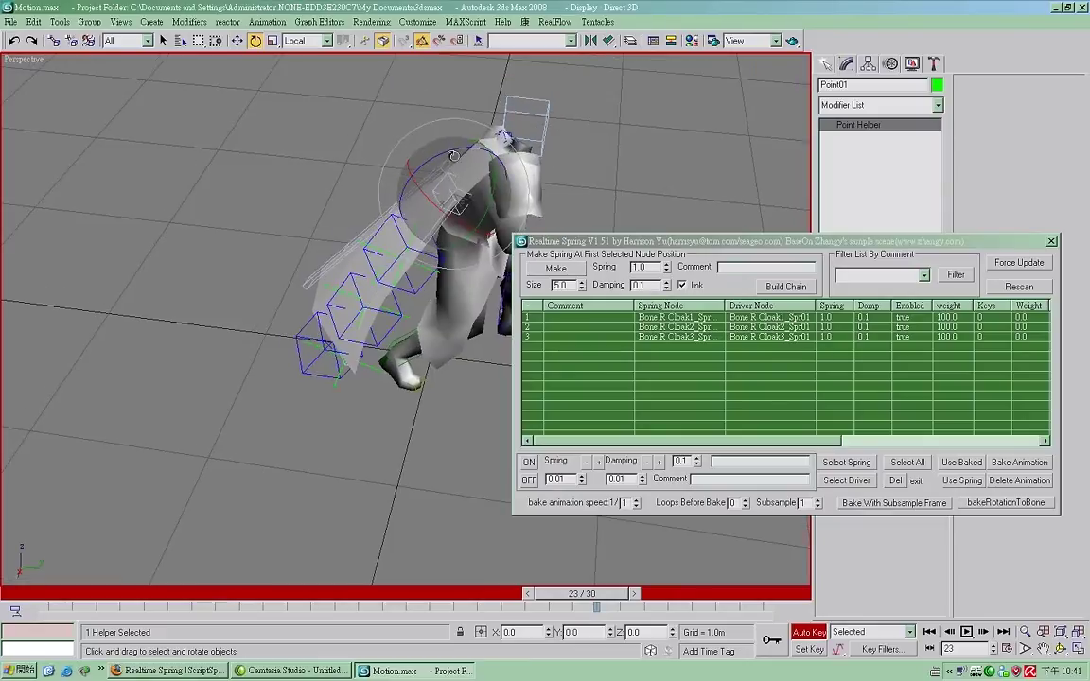
left_click_drag(455, 153, 474, 149)
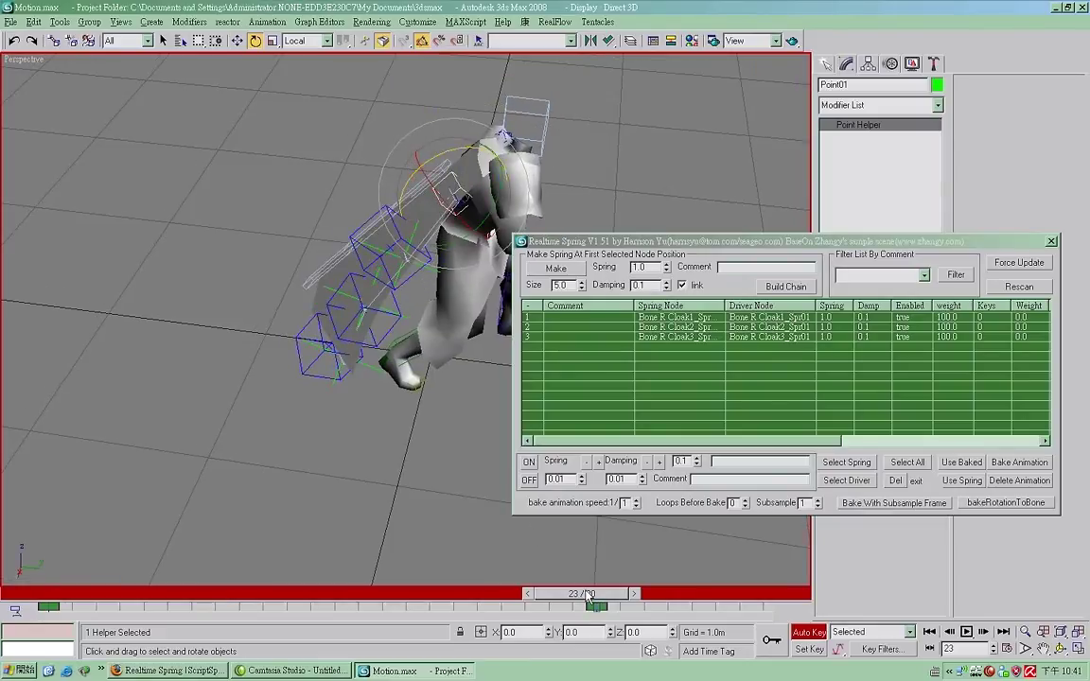
- Move the new key to frame 18, copy the frame 0 rest key to frame 29, and play
left_click_drag(580, 594, 468, 594)
left_click_drag(596, 607, 483, 607)
left_click_drag(52, 607, 651, 631, "shift")
left_click_drag(743, 629, 762, 608, "shift")
left_click_drag(399, 239, 482, 210)
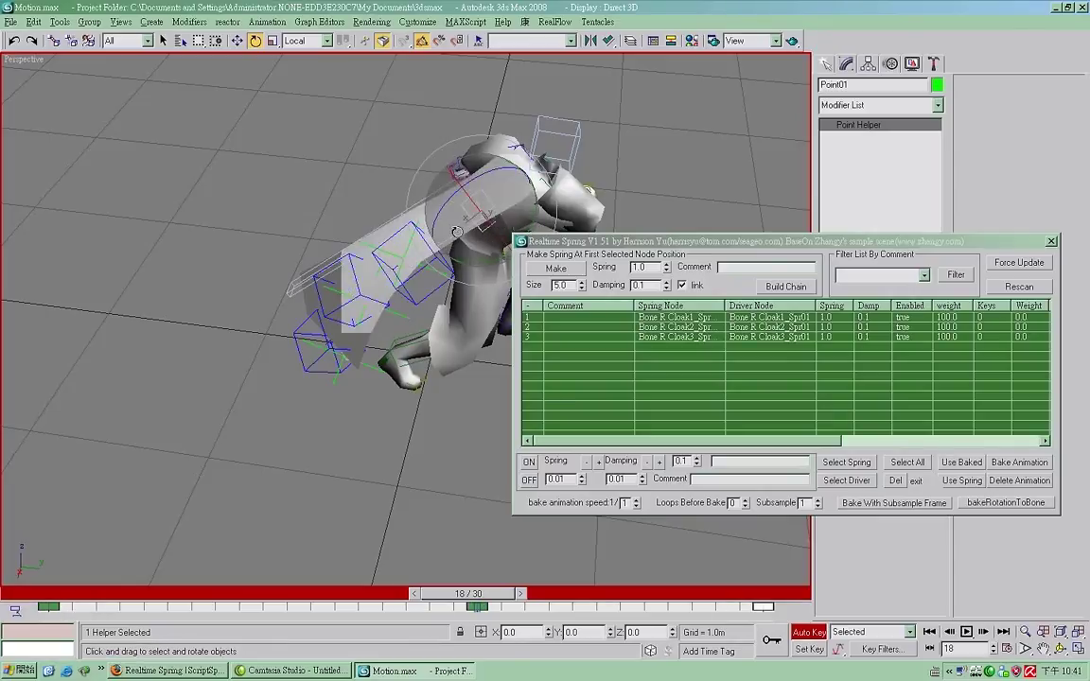
key("slash")
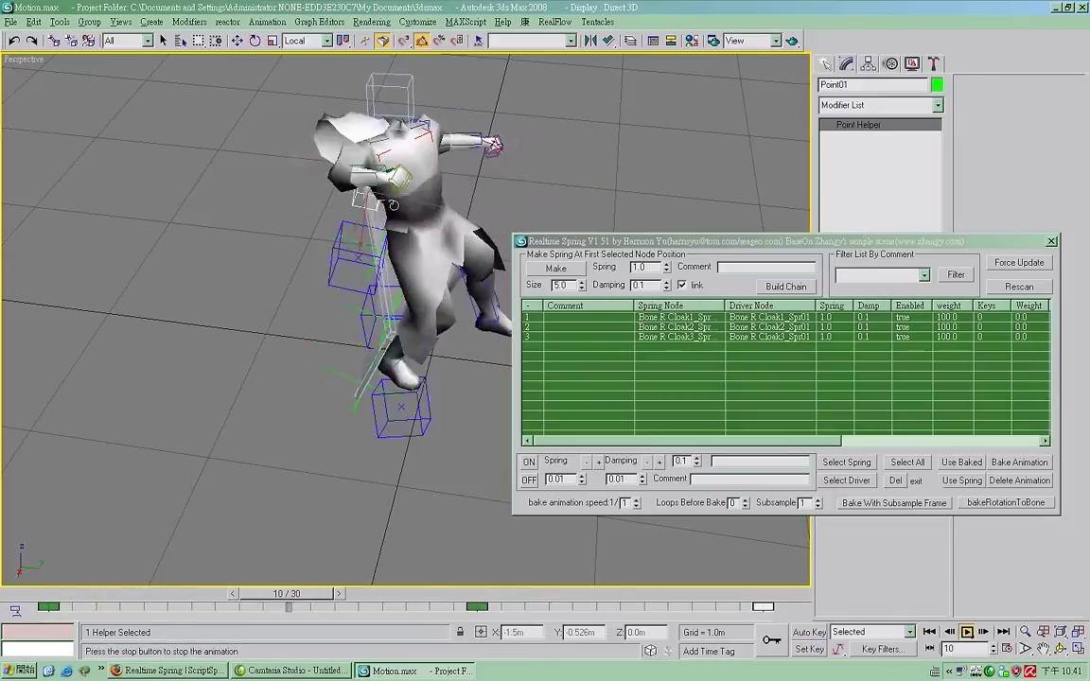
key("slash")
- Re-key Point01 at -20.5° on frame 18 and copy the frame 0 rest key further along
left_click_drag(604, 593, 467, 594)
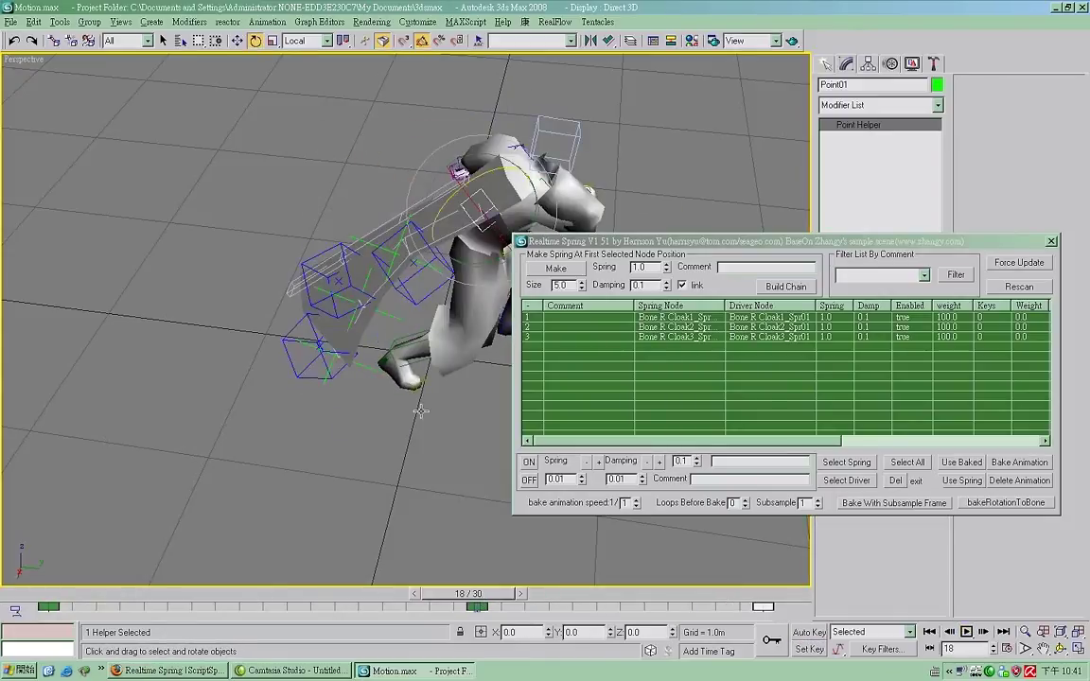
key("n")
left_click_drag(459, 151, 536, 165)
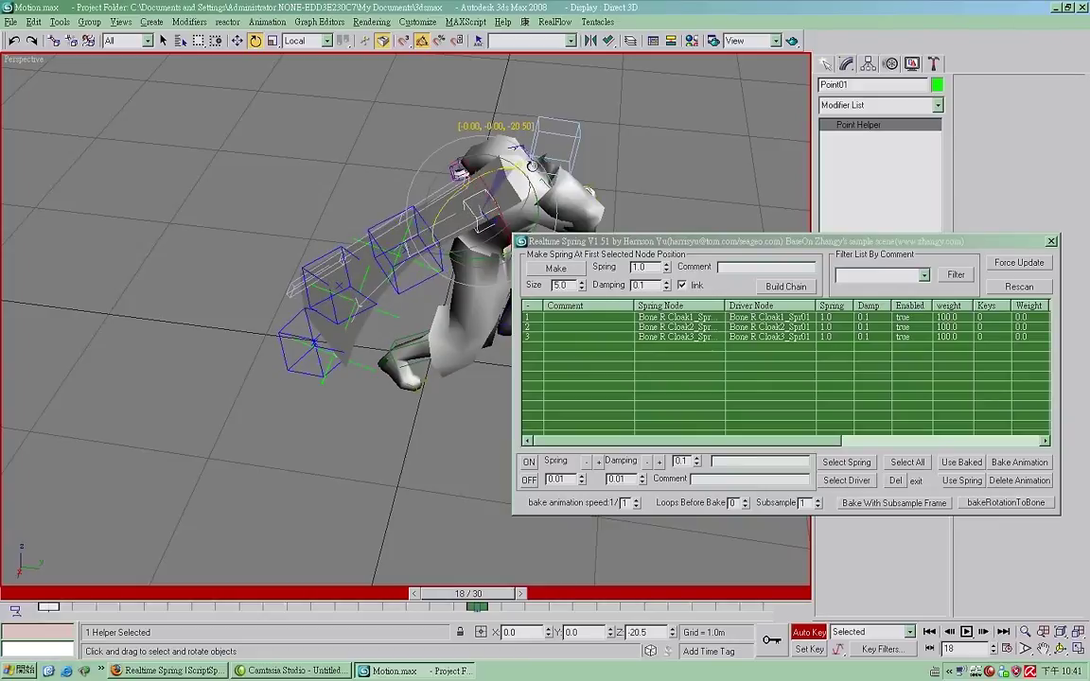
key("n")
key("Home")
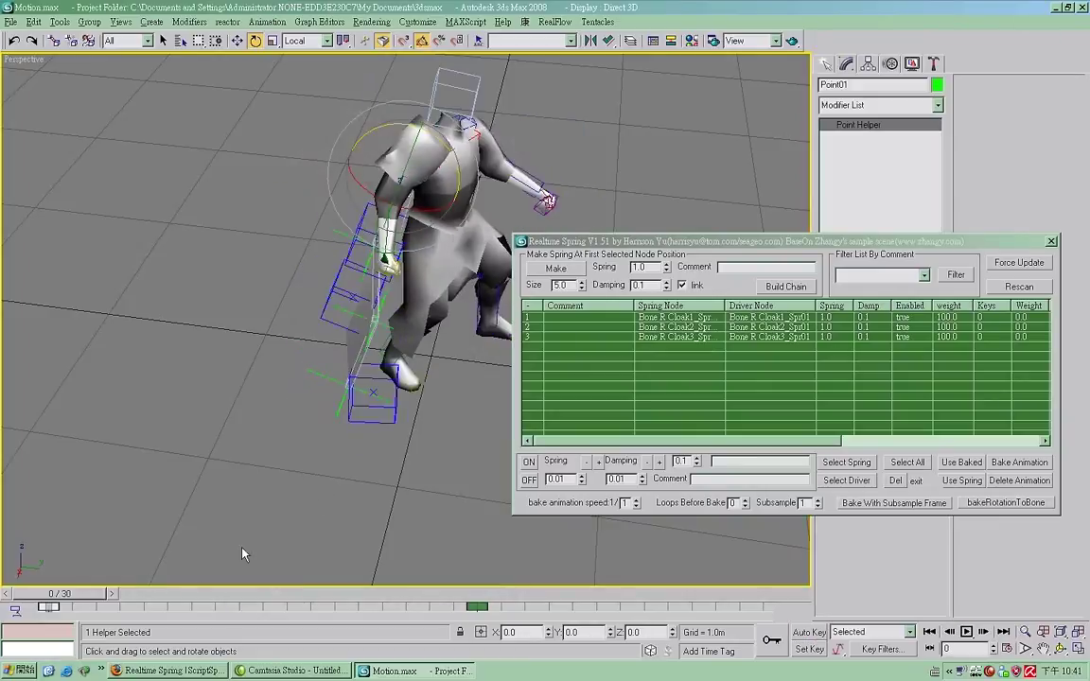
key("n")
left_click_drag(49, 607, 210, 607, "shift")
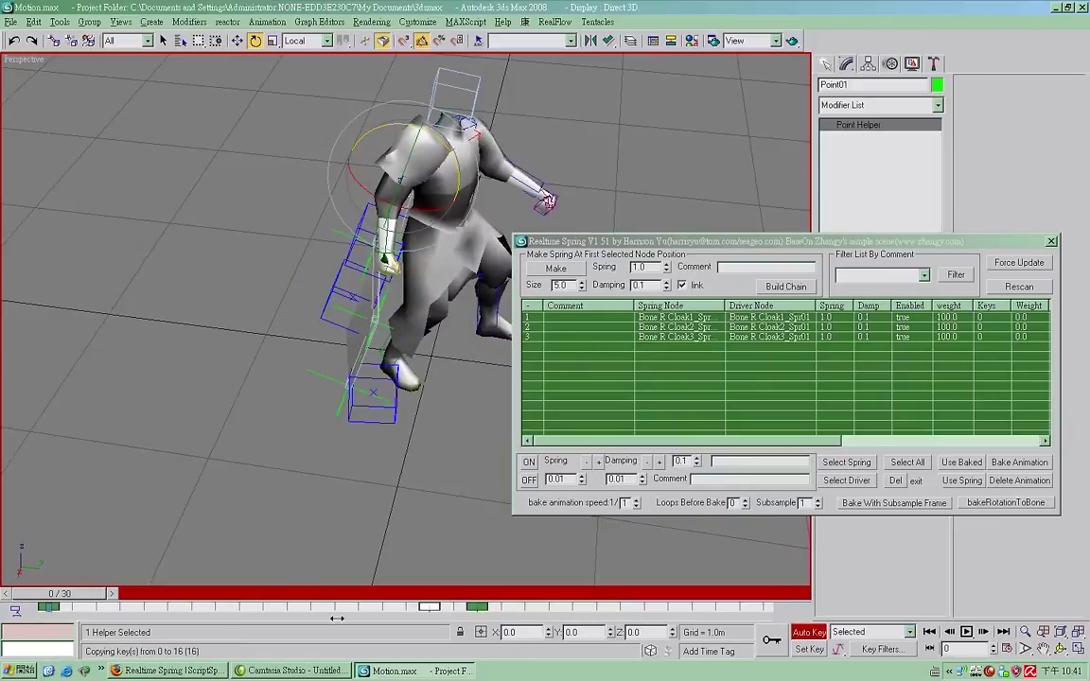
key("n")
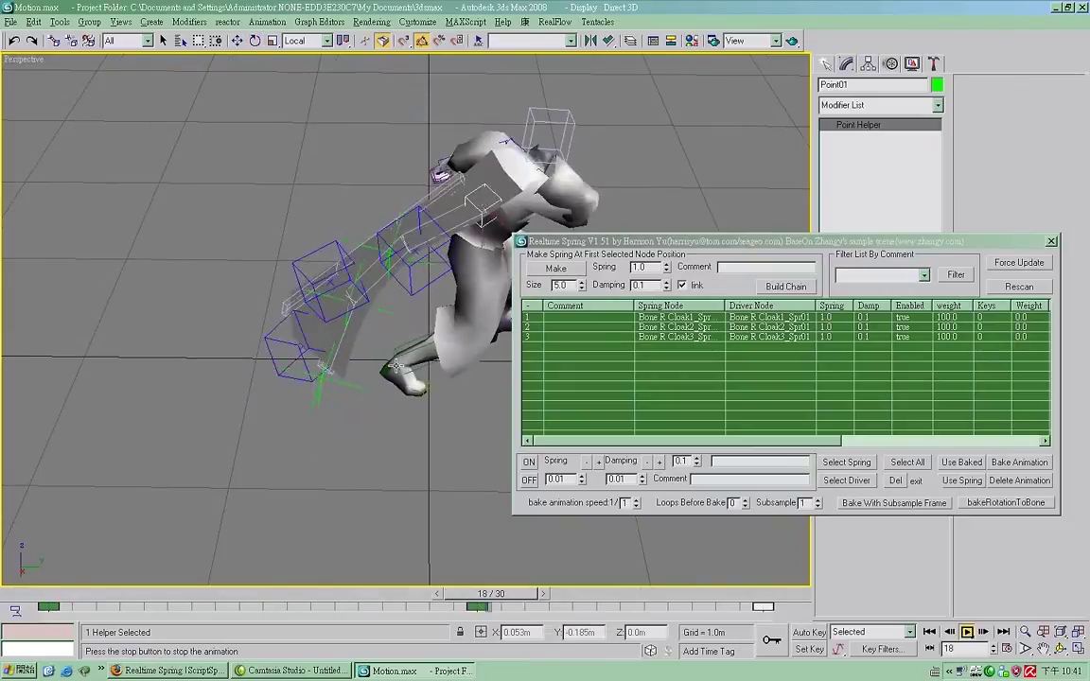
mouse_move(398, 395)
middle_mouse_down("alt")
mouse_move(575, 389)
mouse_move(453, 365)
mouse_move(414, 401)
mouse_move(337, 367)
mouse_move(451, 358)
middle_mouse_up("alt")
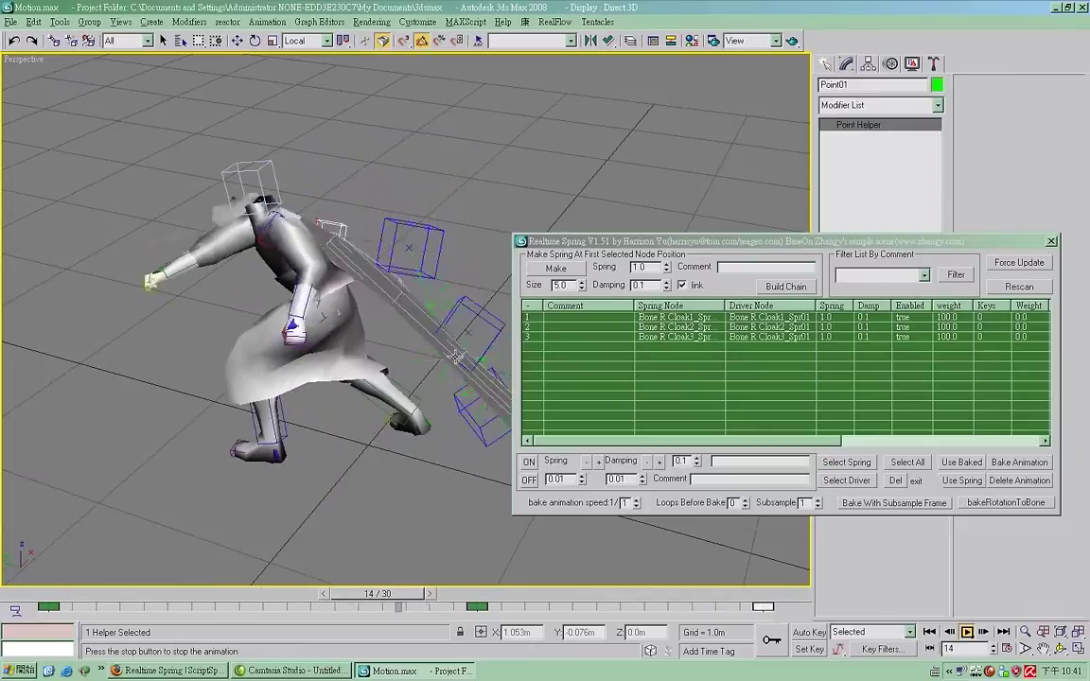
key("e")
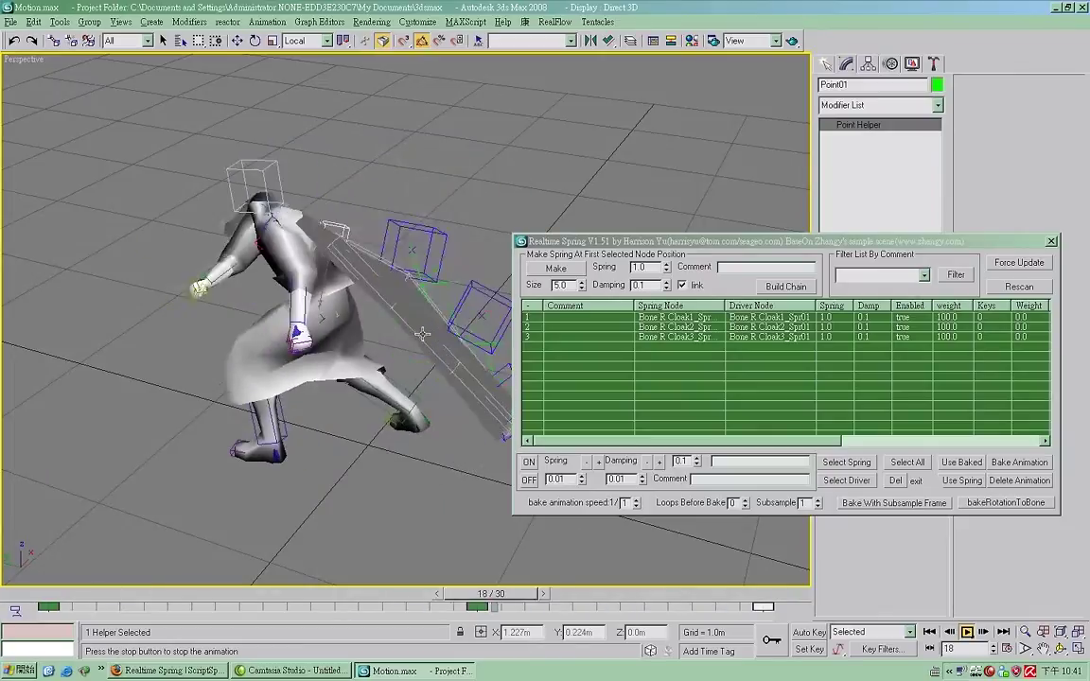
middle_click_drag(423, 333, 409, 374, "alt")
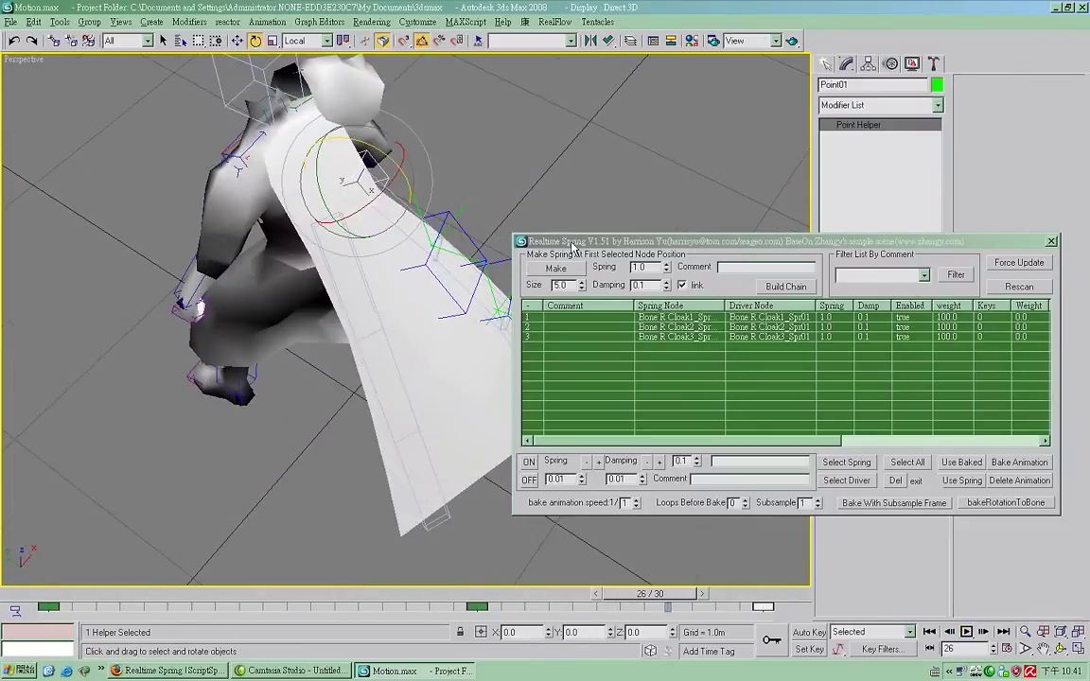
- Create a new Point02 helper in the viewport
left_click_drag(574, 240, 755, 350)
left_click(826, 65)
left_click(909, 192)
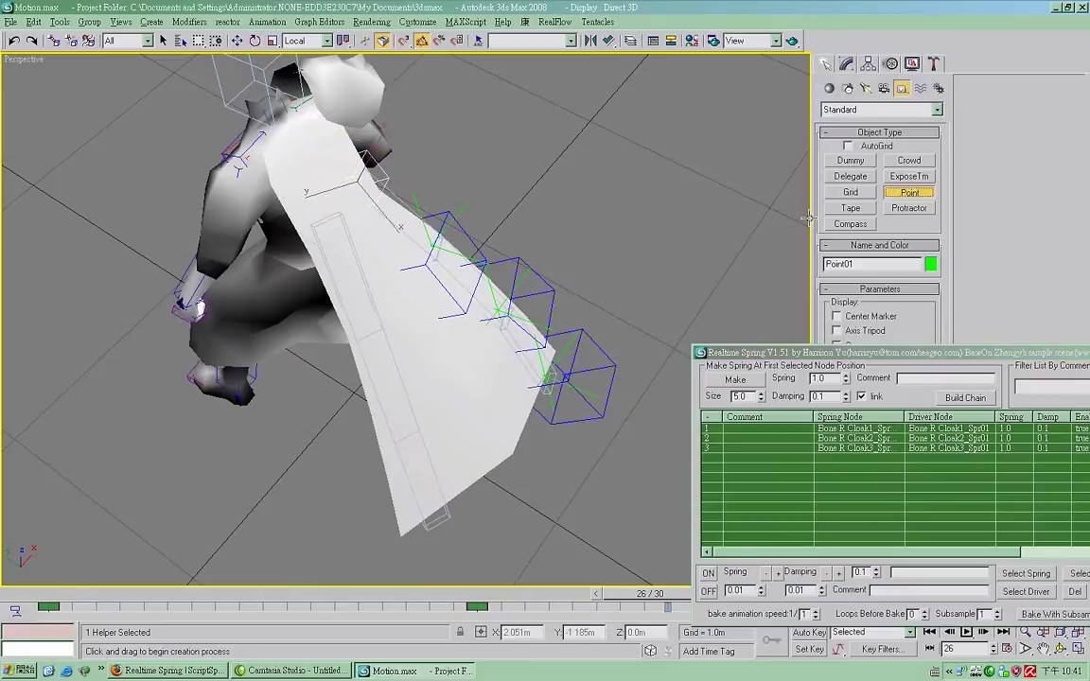
left_click(645, 248)
- Align Point02 to Bone L Cloak1
middle_click_drag(472, 226, 434, 326, "alt")
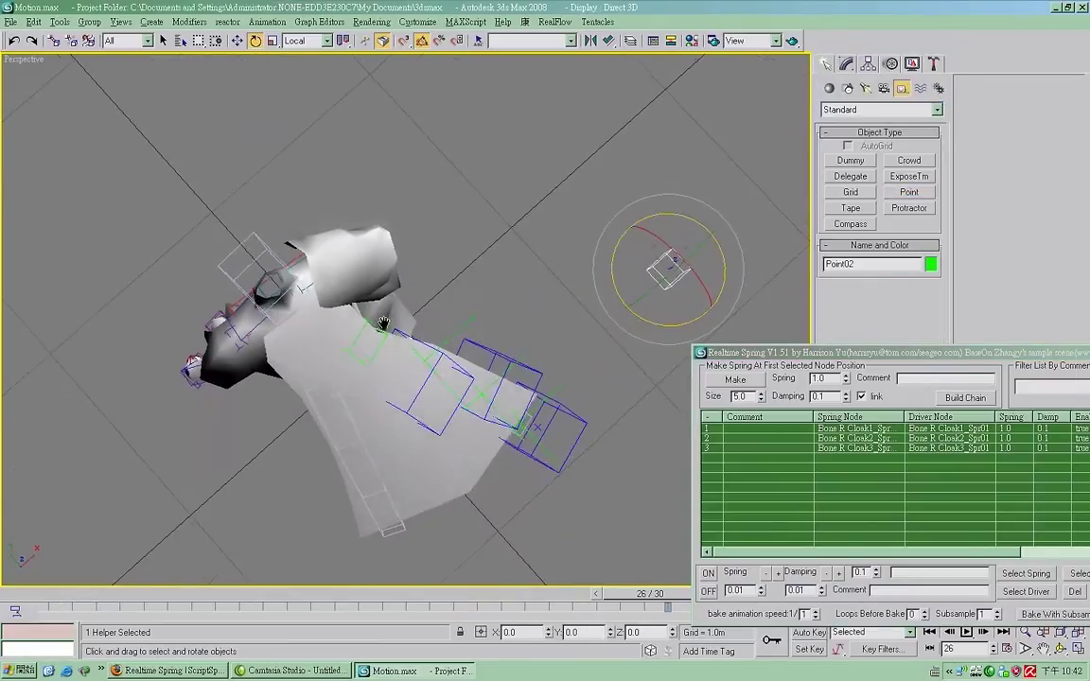
scroll(434, 327, "up", 3)
key("alt+a")
left_click(438, 287)
left_click(542, 458)
mouse_move(542, 458)
middle_mouse_down("alt")
mouse_move(510, 114)
mouse_move(486, 139)
middle_mouse_up("alt")
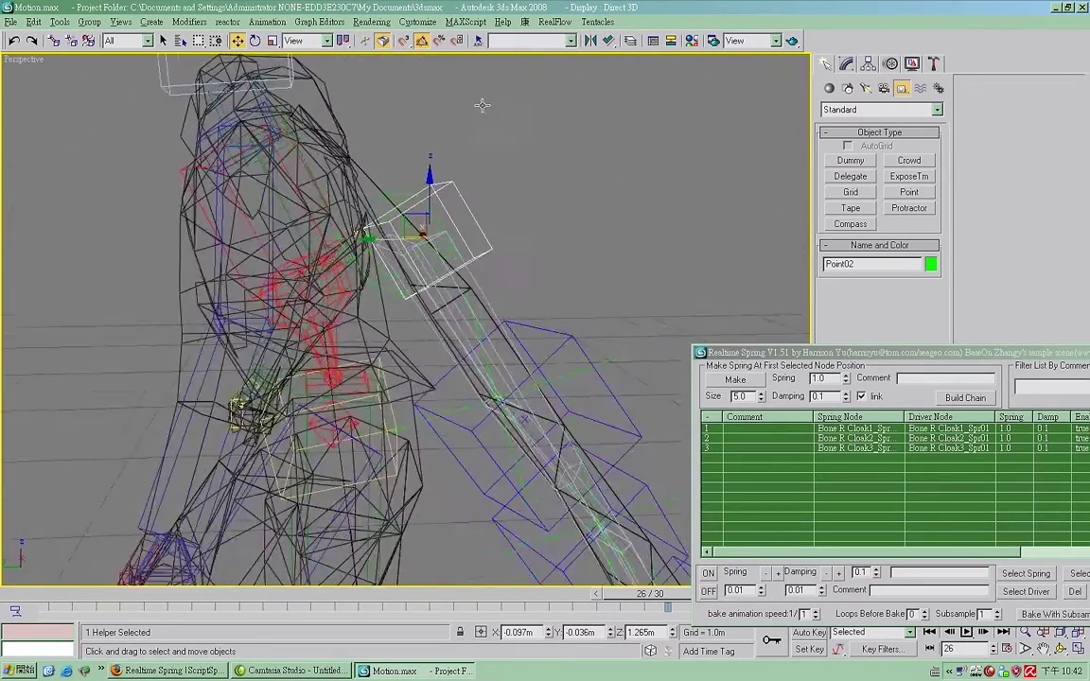
- Select Bone L Cloak1, Bip01 Spine1, and then the Point02 helper
left_click(461, 327)
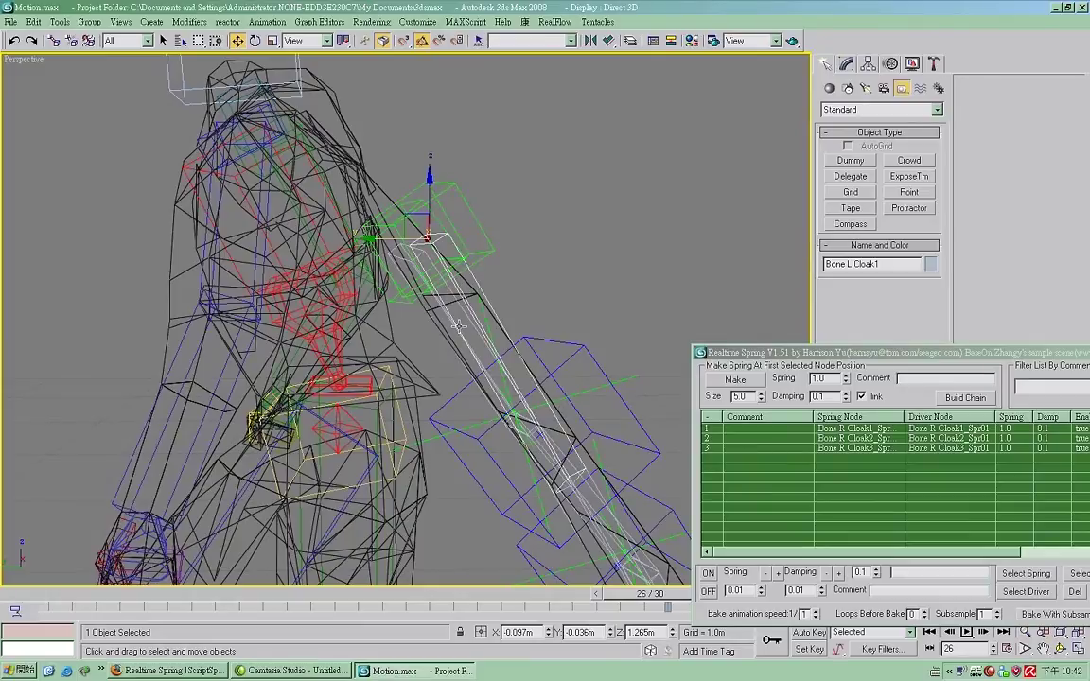
mouse_move(424, 272)
middle_mouse_down("alt")
mouse_move(408, 300)
mouse_move(428, 294)
middle_mouse_up("alt")
left_click(408, 301)
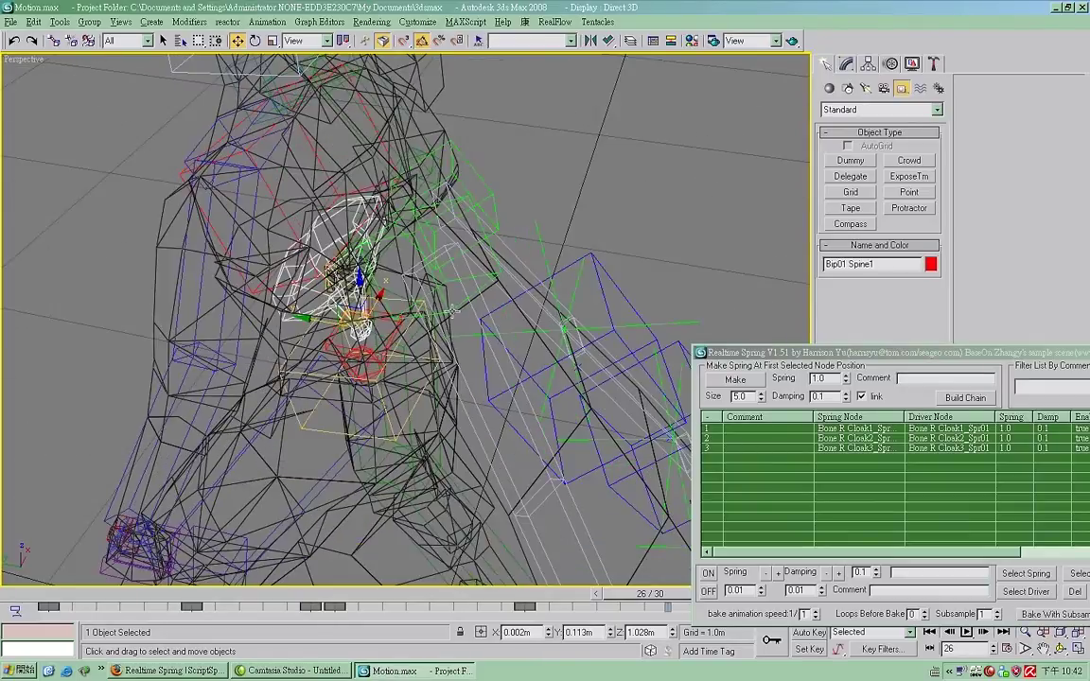
left_click(453, 310)
scroll(452, 309, "up", 3)
scroll(453, 309, "up", 3)
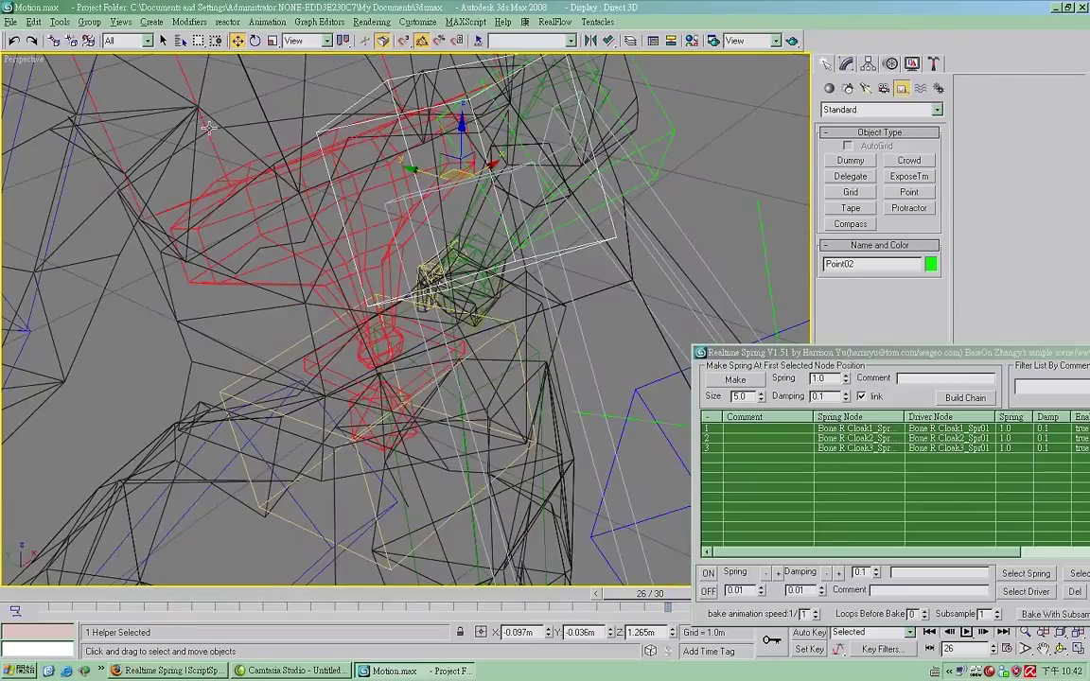
- Link Bone L Cloak1 to Point02 with Select and Link, then reselect Point02
left_click(53, 40)
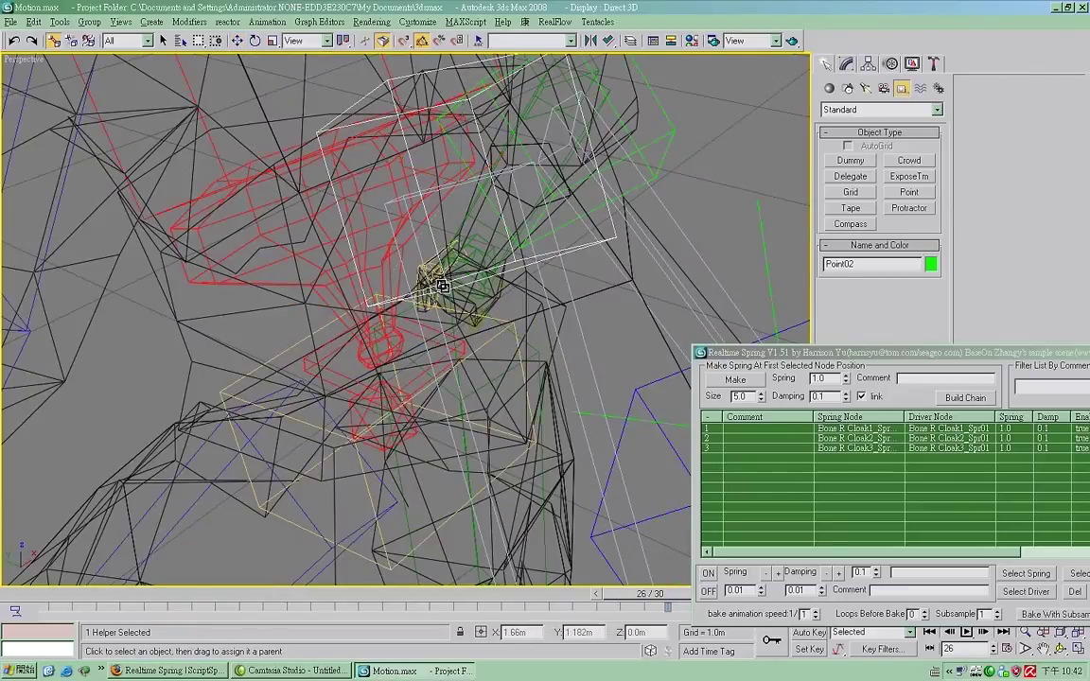
scroll(363, 301, "down", 3)
scroll(362, 301, "down", 3)
scroll(383, 284, "up", 3)
scroll(384, 284, "up", 2)
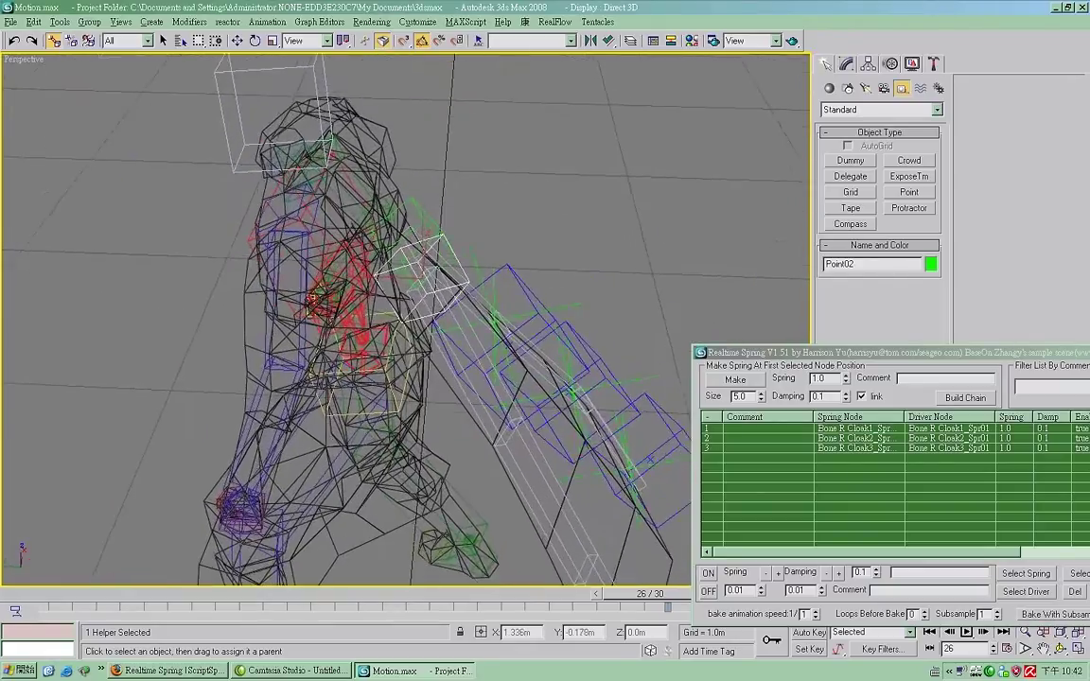
scroll(398, 303, "up", 3)
left_click(471, 388)
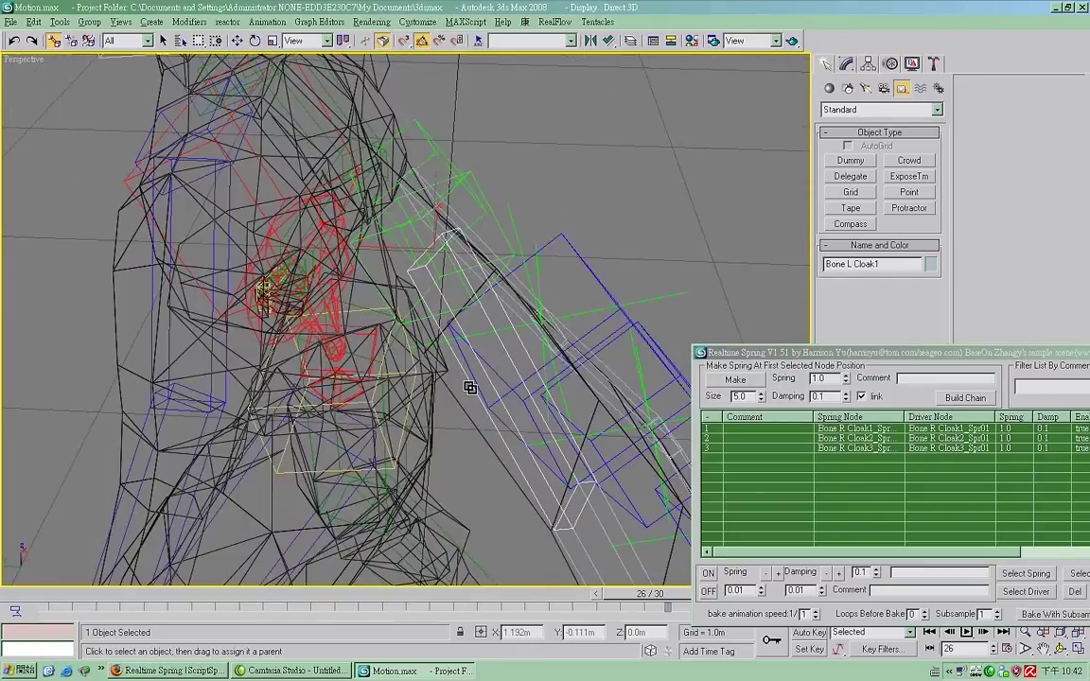
left_click_drag(500, 225, 500, 226)
key("w")
left_click(499, 227)
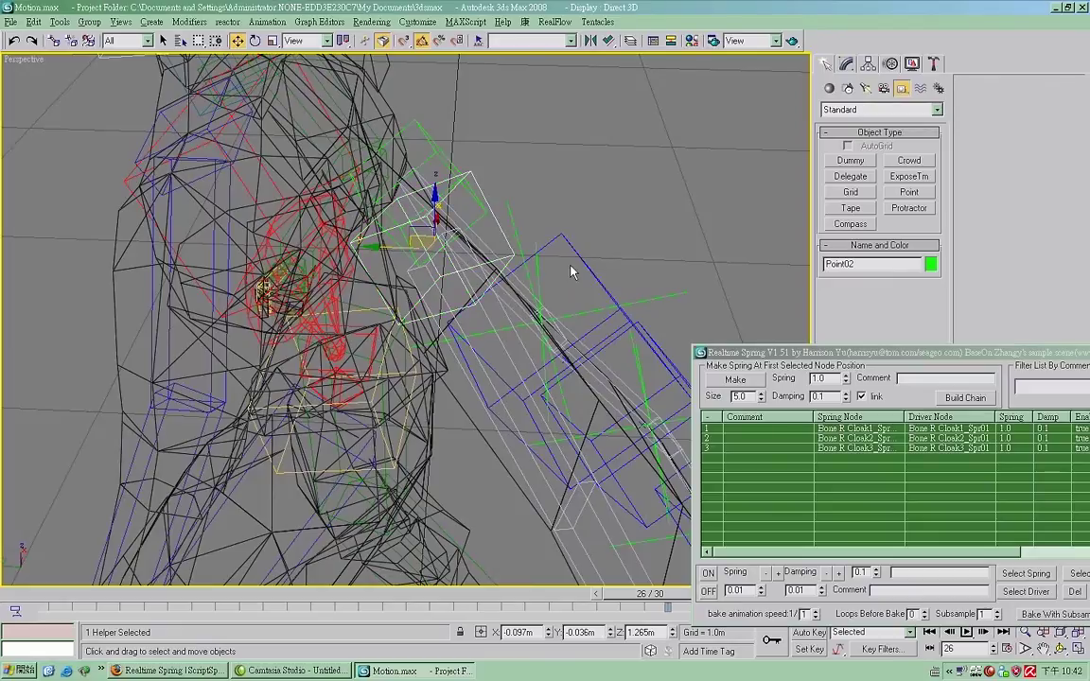
left_click_drag(816, 358, 719, 354)
- Build springs on the left cloak bones and reselect Point02 in a smooth-shaded view
left_click(866, 396)
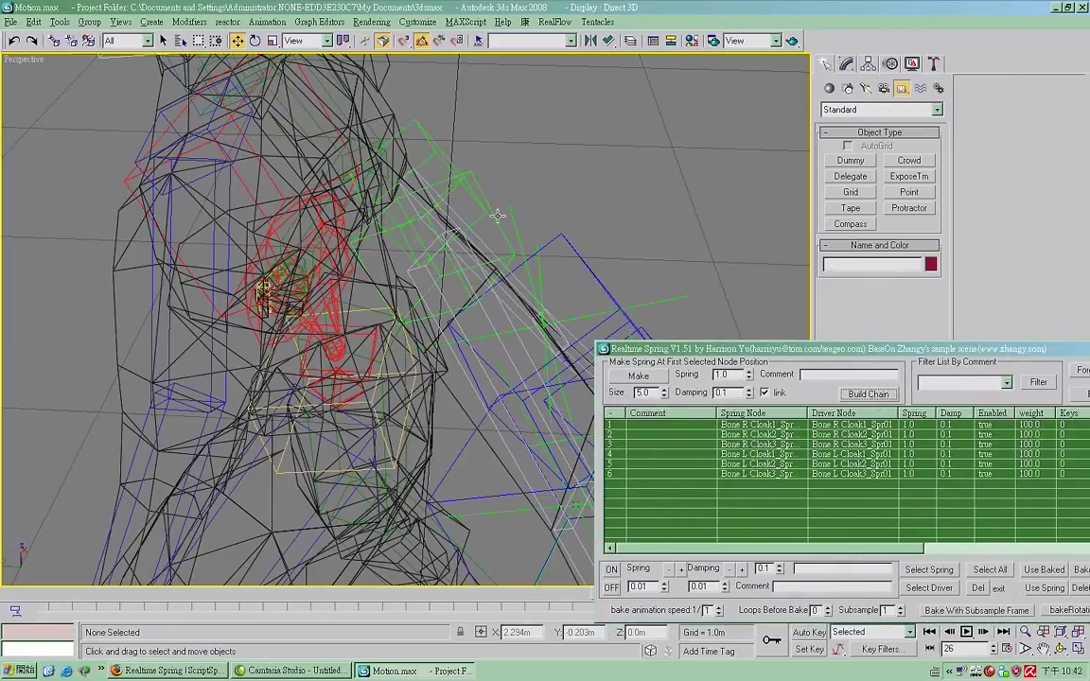
scroll(371, 170, "down", 3)
key("F3")
scroll(386, 201, "up", 3)
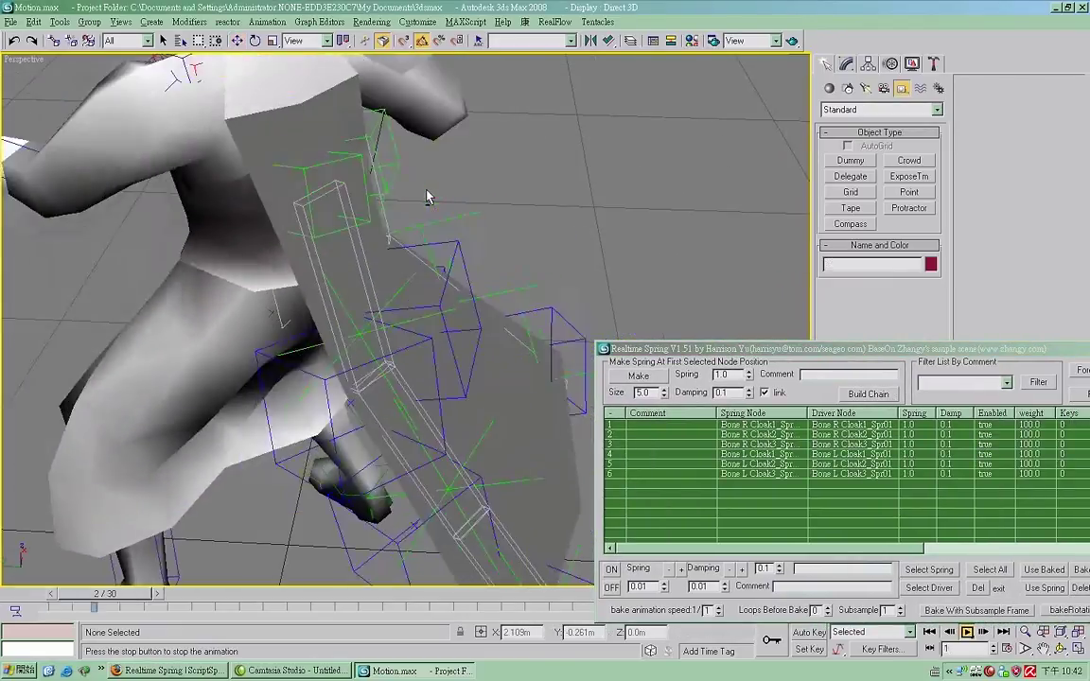
left_click(209, 138)
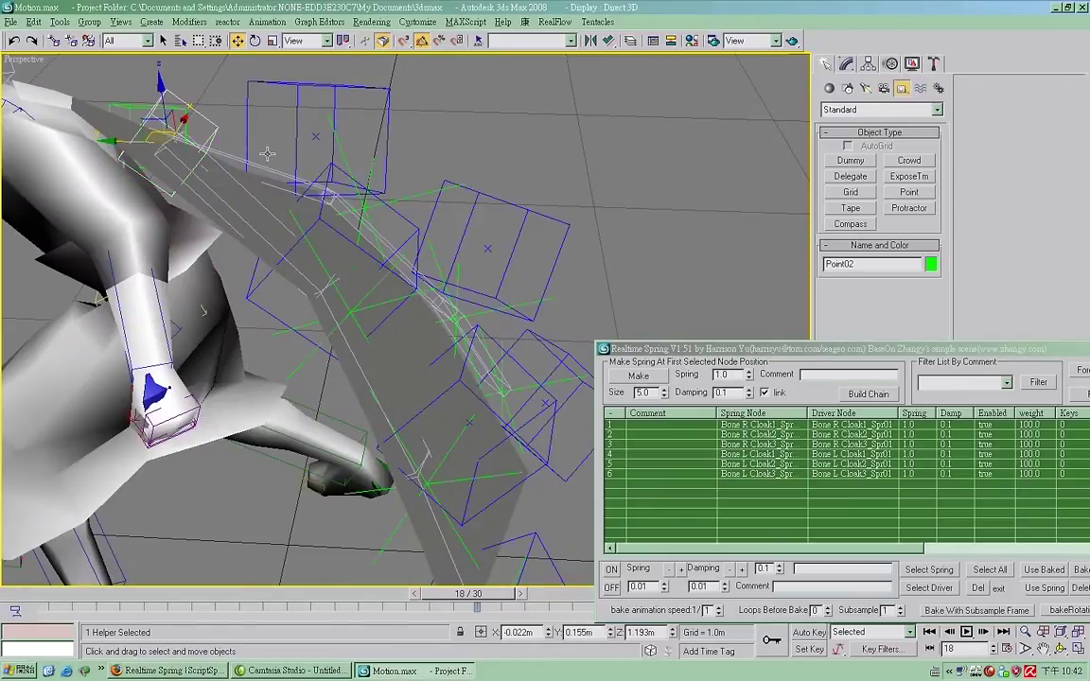
middle_click_drag(209, 138, 454, 284, "alt")
scroll(476, 303, "down", 3)
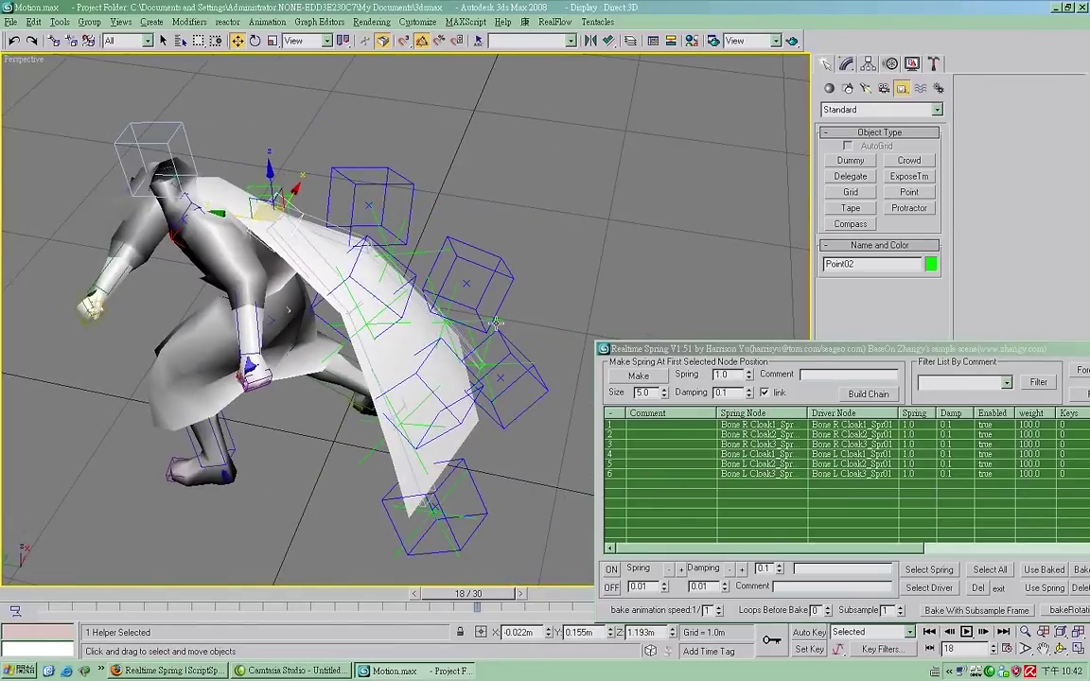
- With Auto Key on, move Point02 at frame 18 and rotate it at frame 21
key("n")
left_click_drag(274, 195, 343, 225)
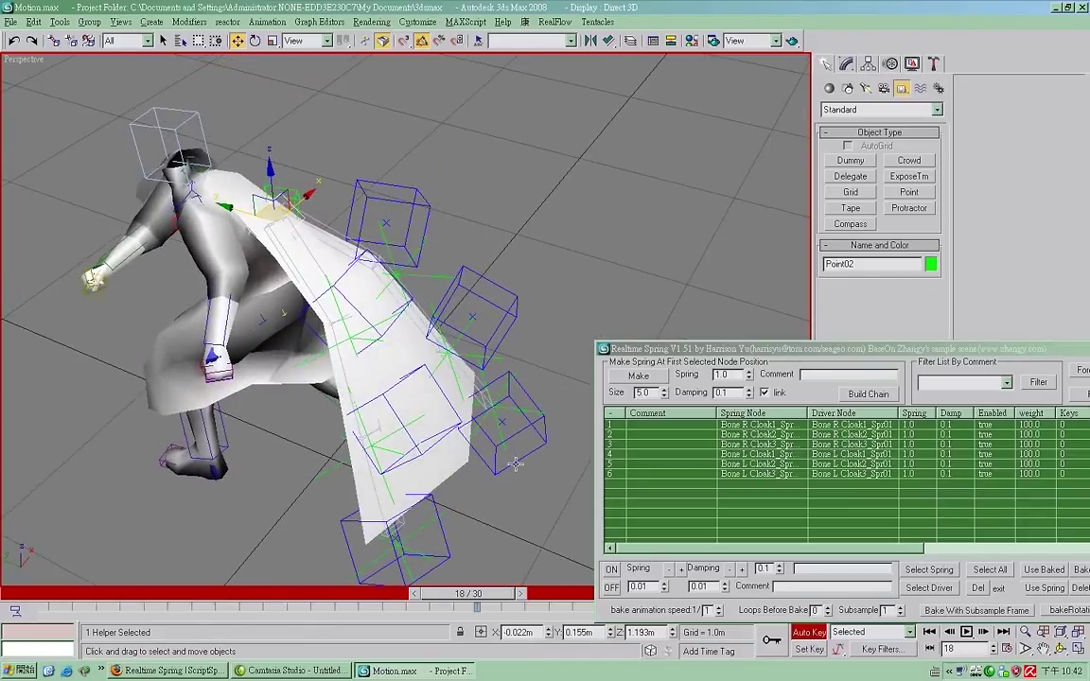
left_click(297, 193)
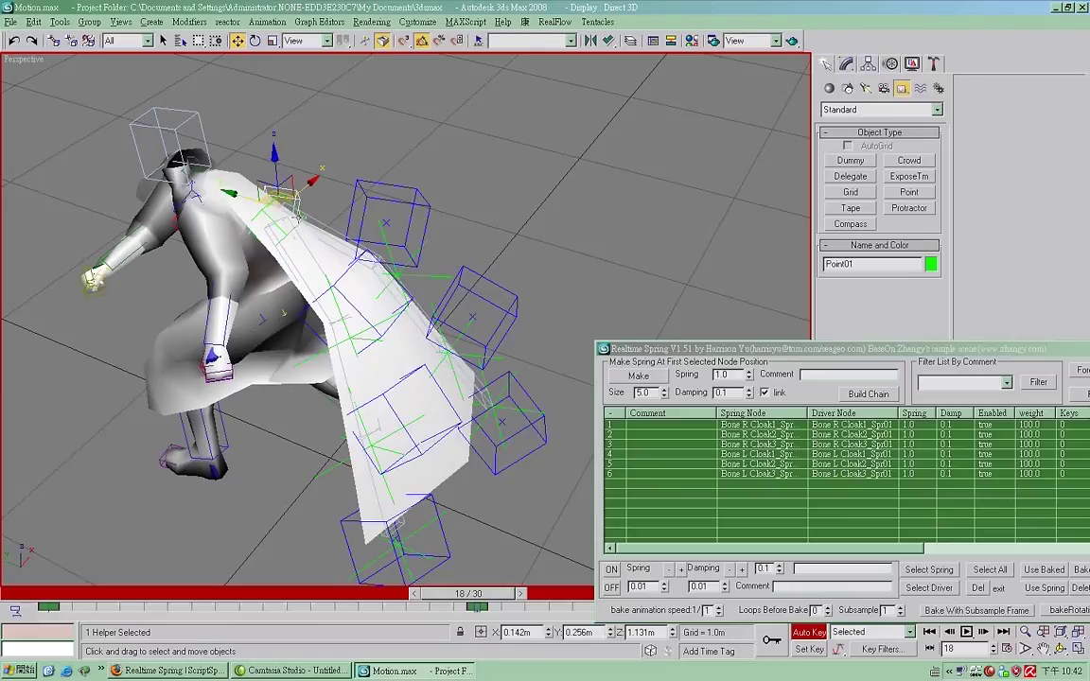
left_click(315, 201)
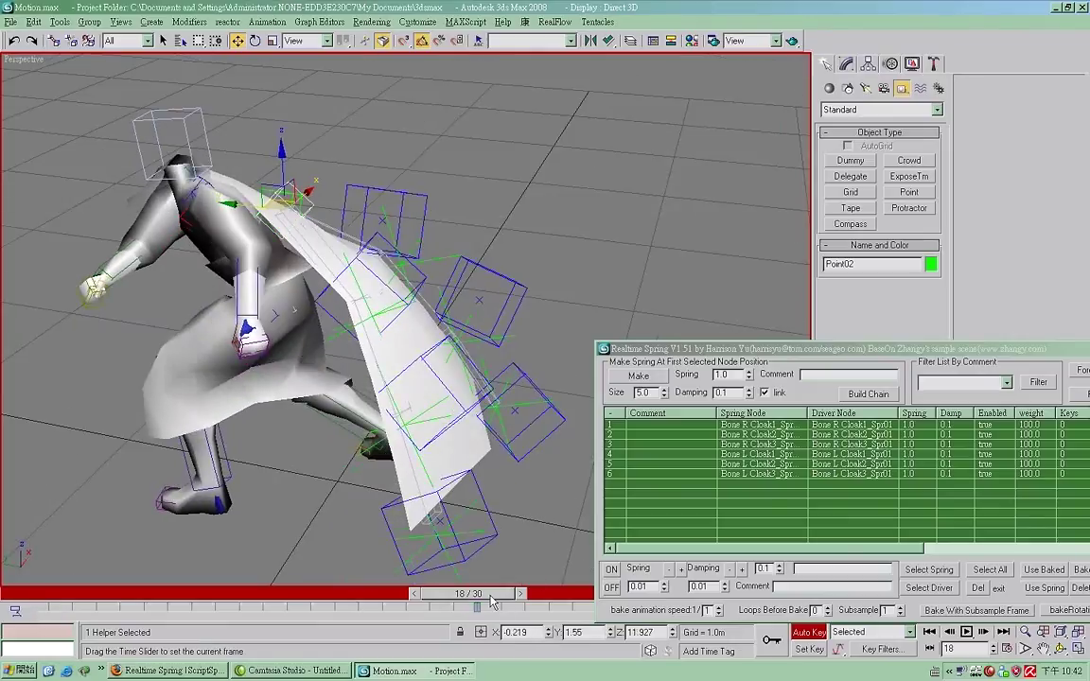
left_click_drag(492, 603, 537, 601)
key("e")
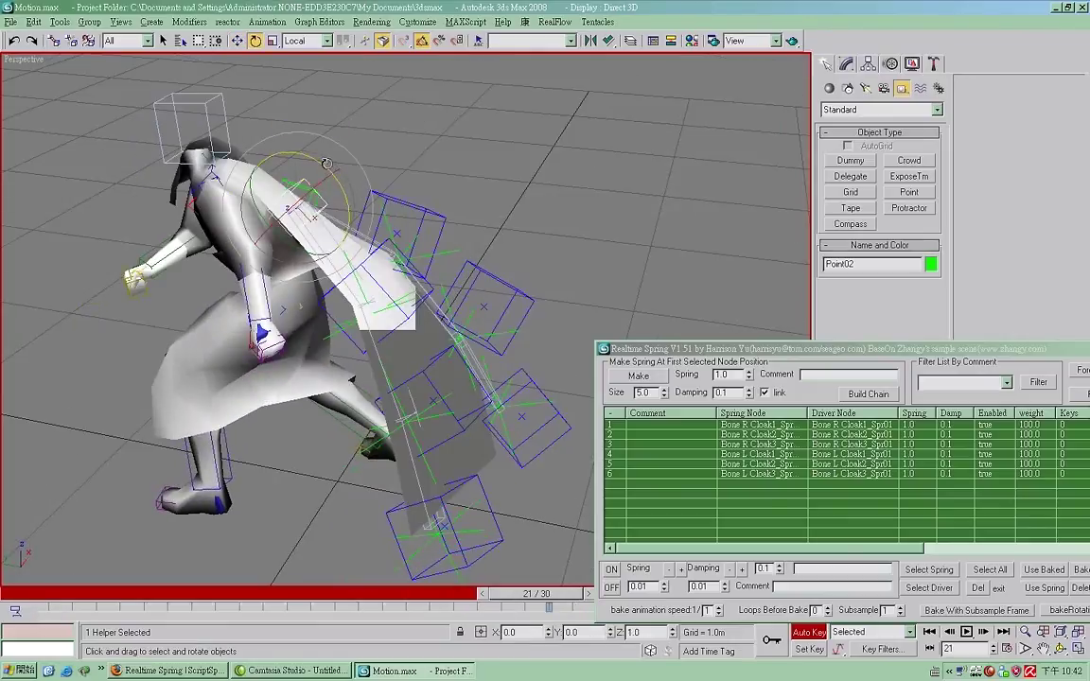
left_click_drag(326, 166, 303, 189)
- Rotate Point02 to key the cloak pose at frame 5, then turn Auto Key off
left_click_drag(59, 604, 189, 606)
middle_click_drag(313, 284, 401, 237, "alt")
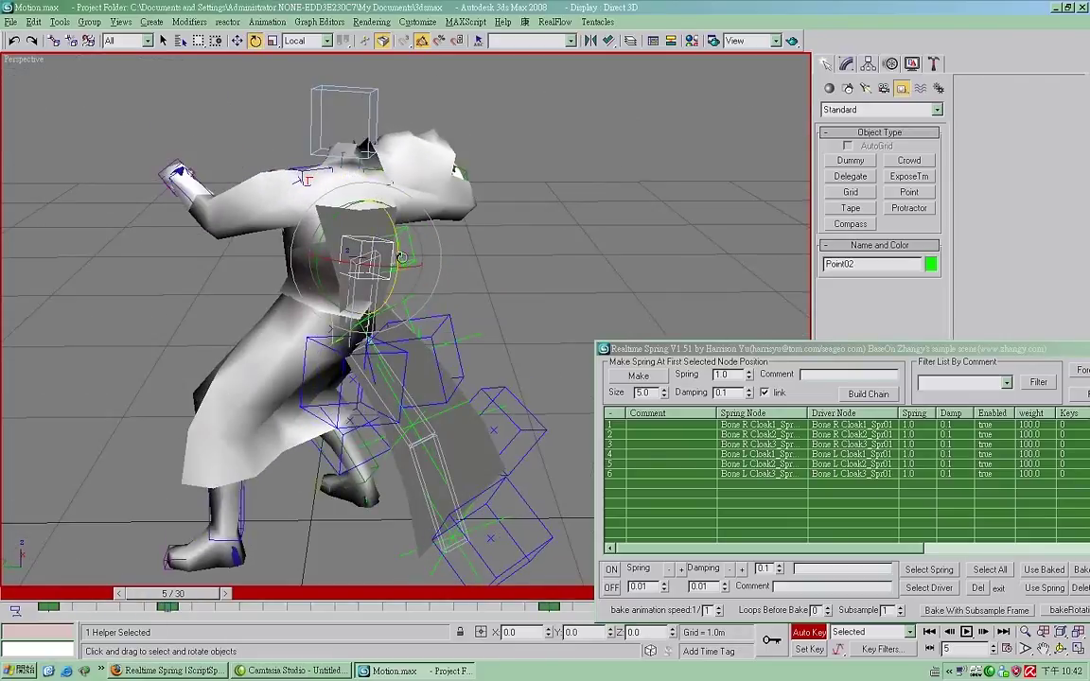
left_click_drag(402, 257, 425, 347)
key("n")
mouse_move(668, 363)
left_mouse_down()
mouse_move(578, 193)
mouse_move(467, 170)
left_mouse_up()
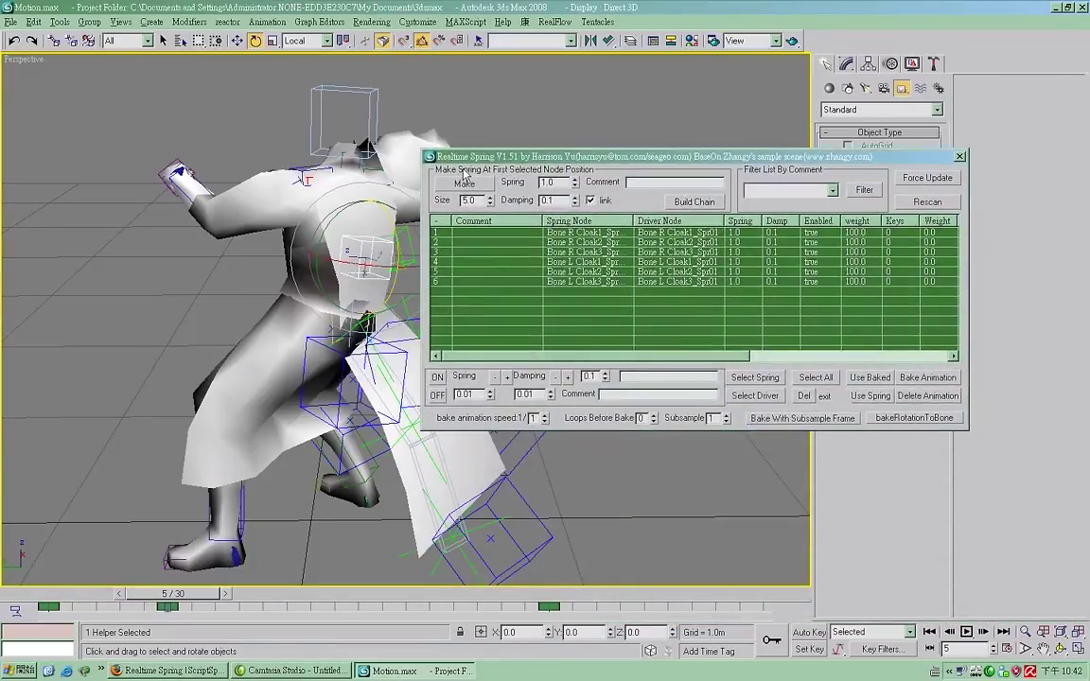
middle_click_drag(426, 157, 280, 512, "alt")
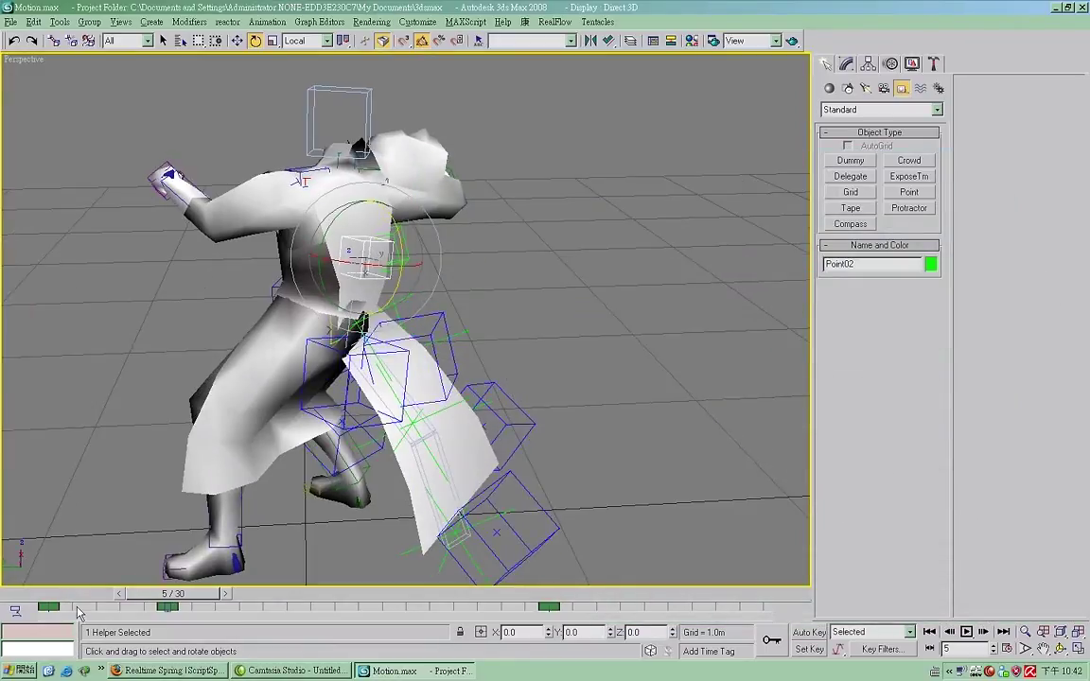
- Copy the frame 0 key to frame 29, move the frame 5 key to frame 12, and preview
left_click_drag(48, 607, 739, 606, "shift")
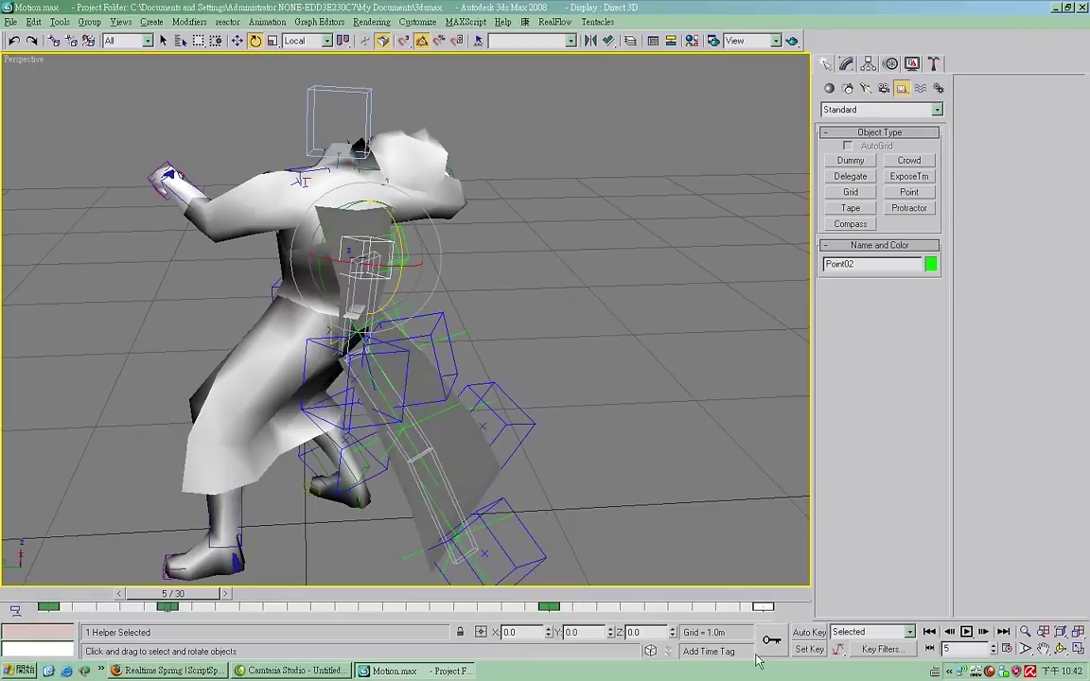
key("n")
key("n")
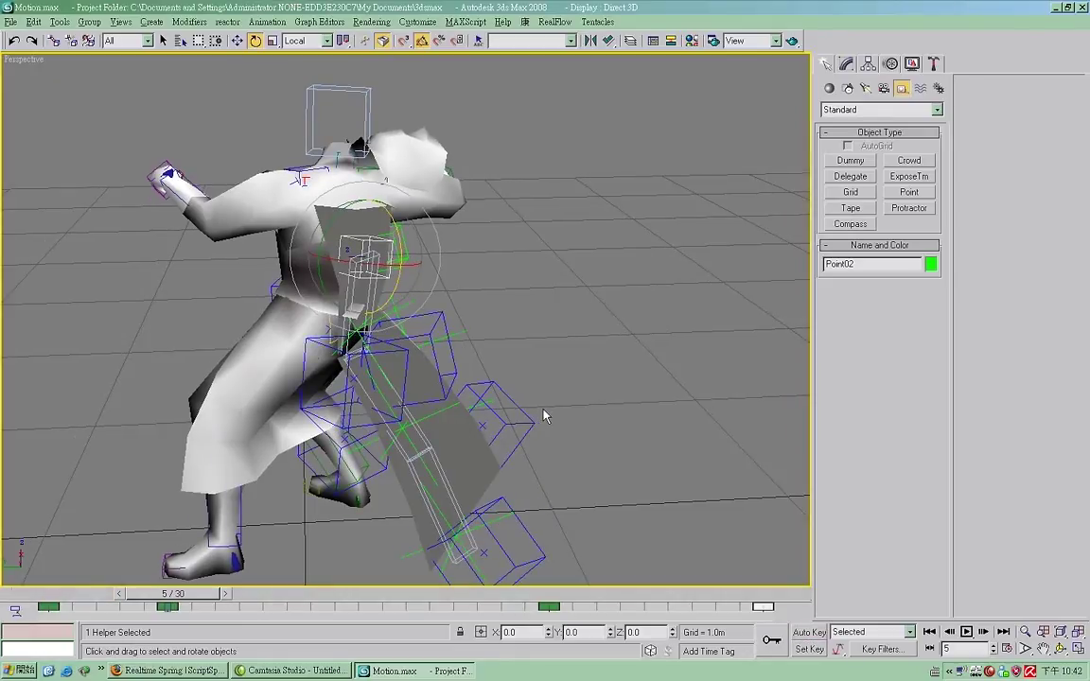
key("/")
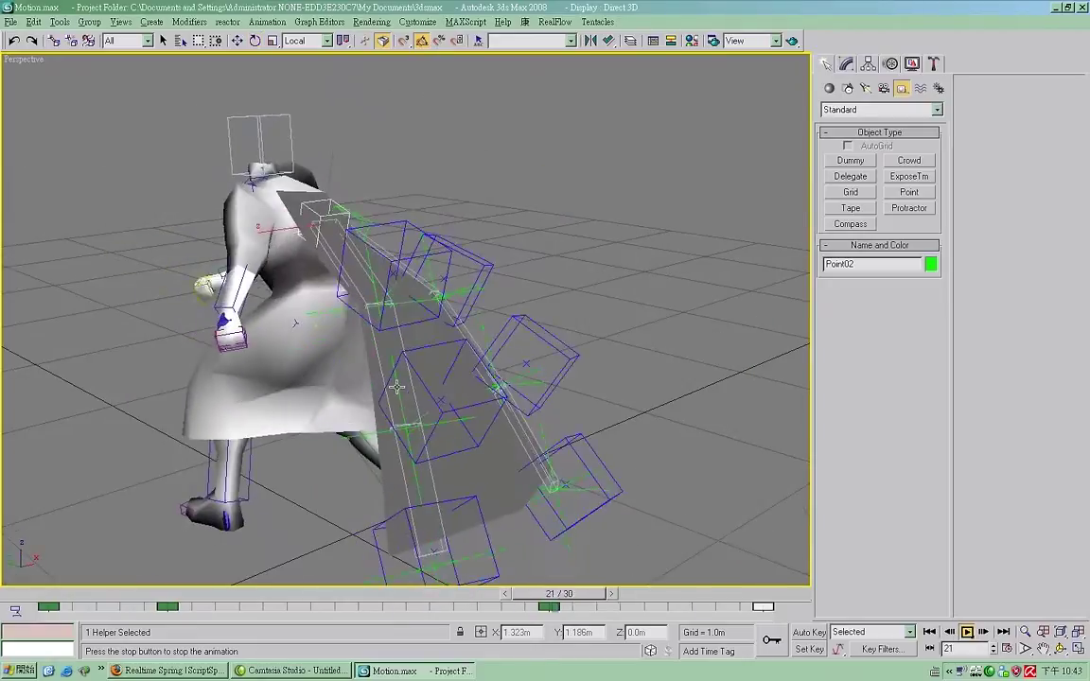
key("e")
key("/")
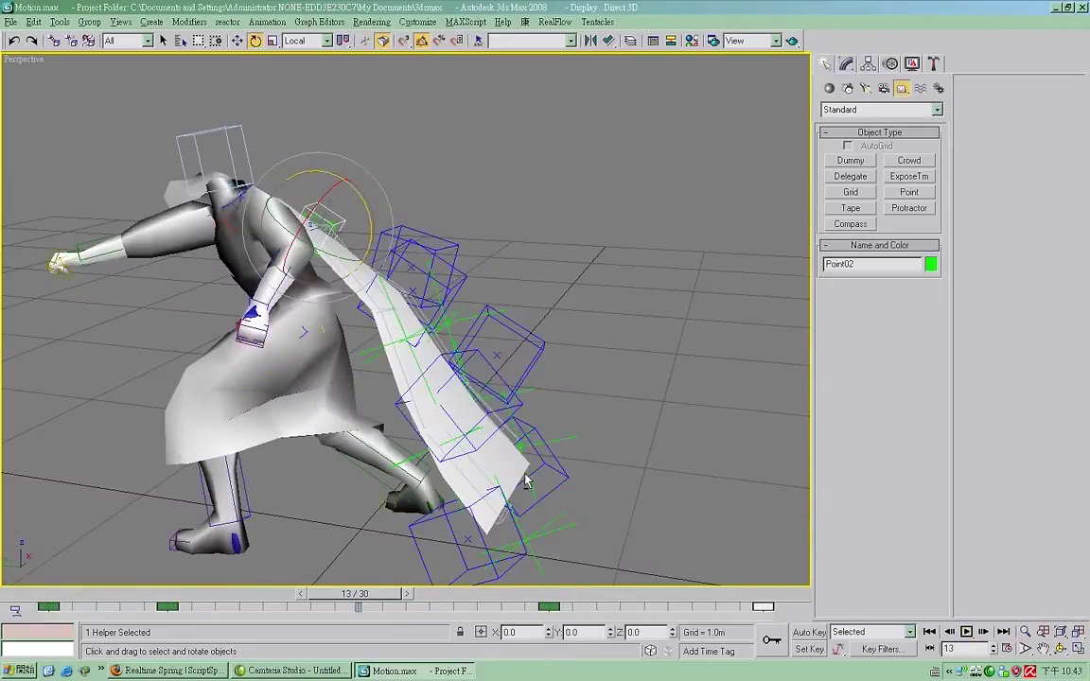
left_click_drag(169, 608, 337, 608)
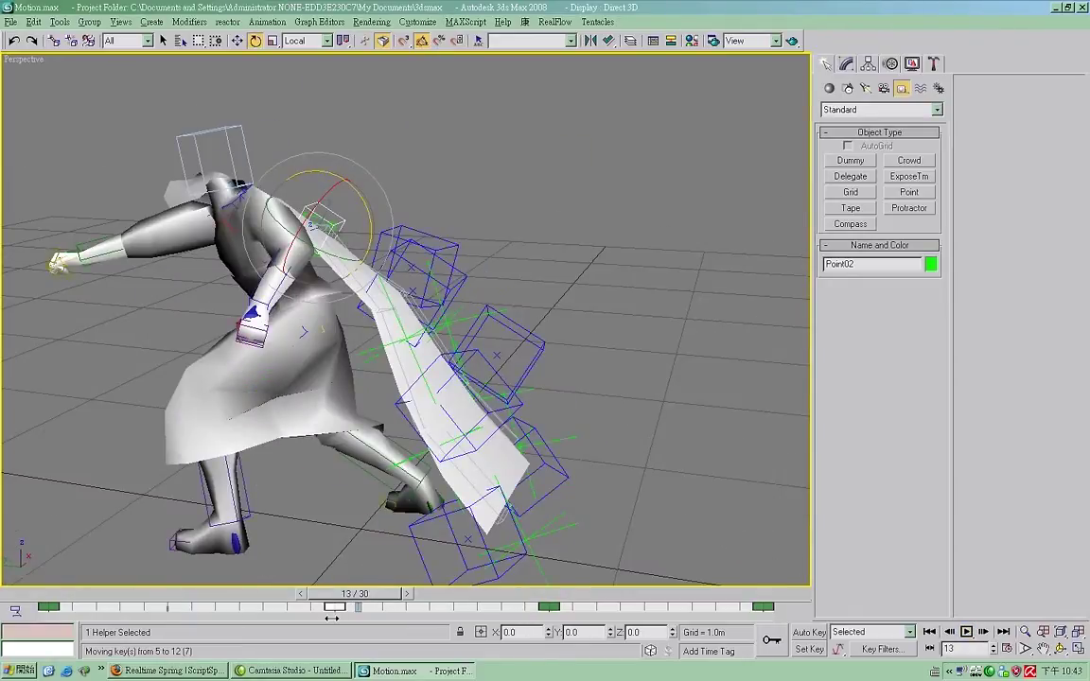
key("/")
key("/")
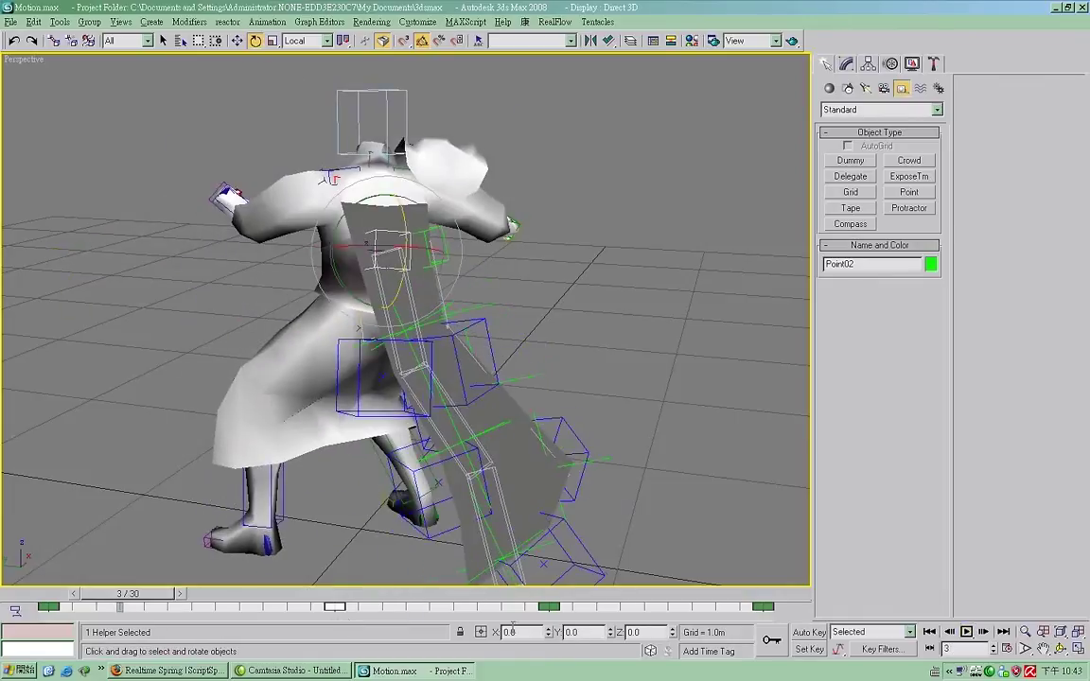
- Rotate Point02 25.5° about Z at frame 21 and replay the animation
left_click(559, 598)
key("e")
key("n")
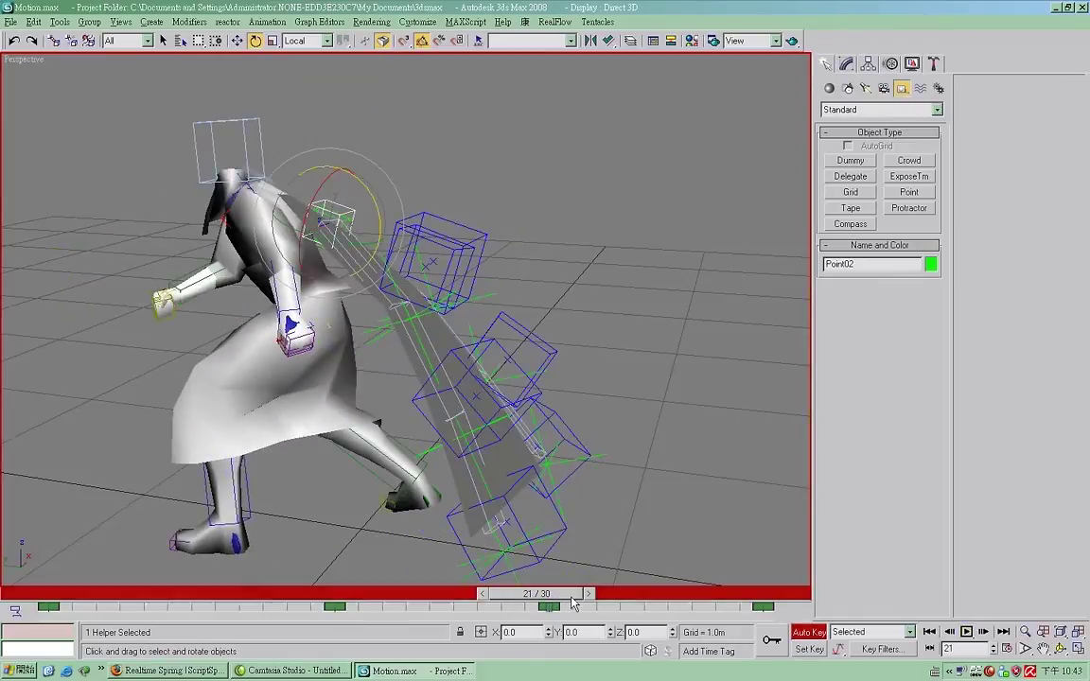
left_click_drag(328, 165, 355, 156)
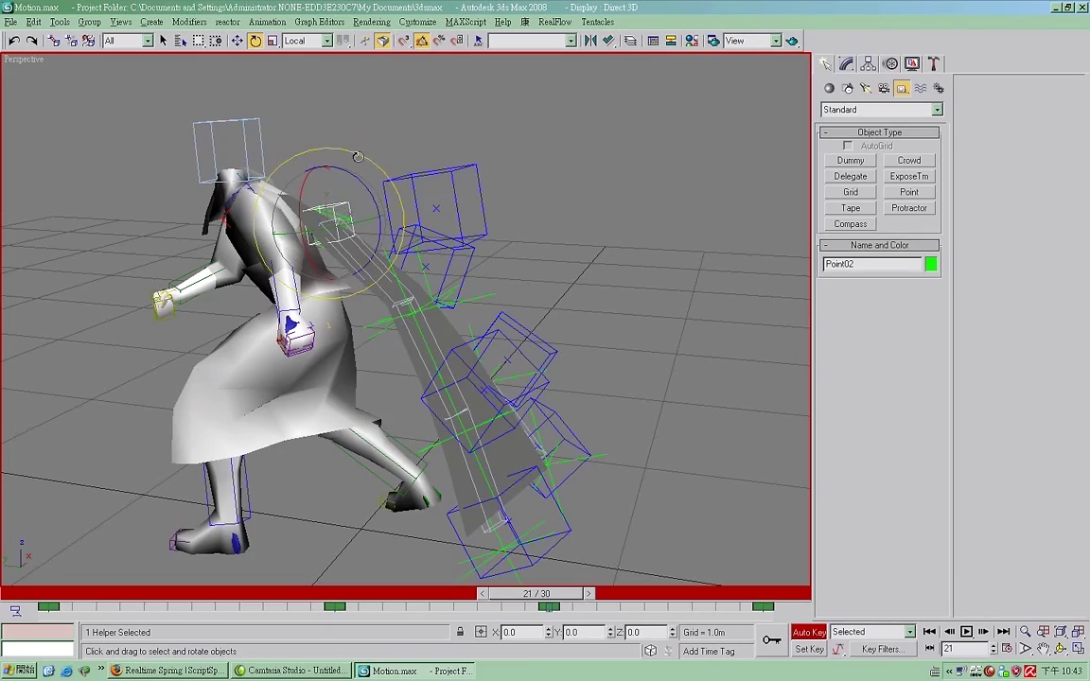
key("n")
key("/")
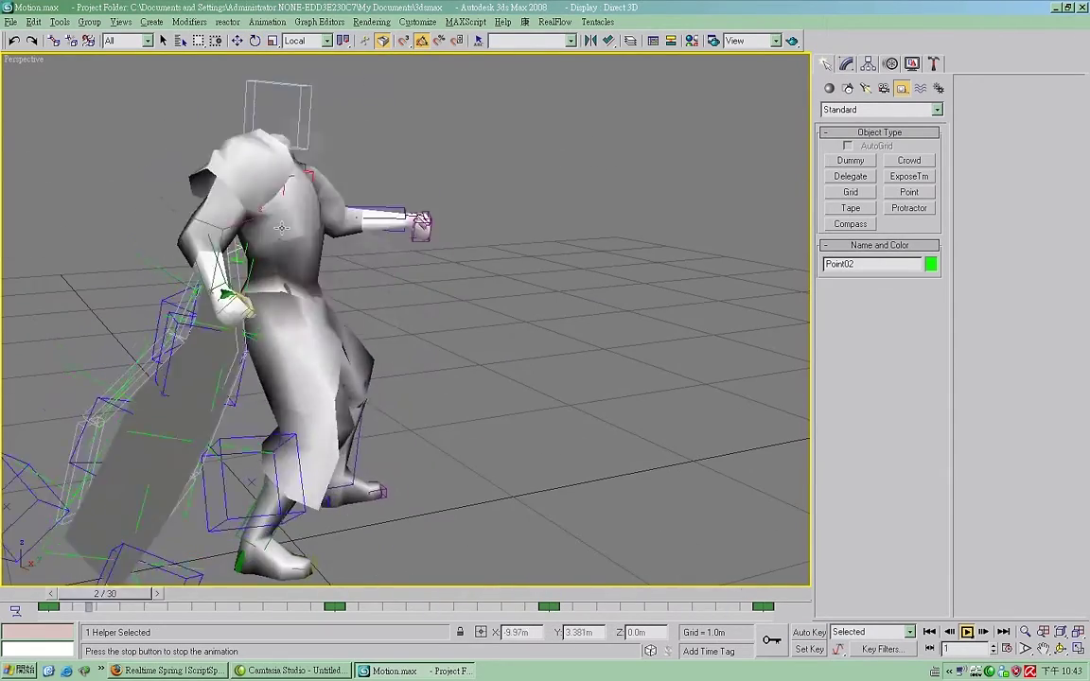
key("/")
key("e")
- Re-key Point01's rotation at frame 18 and replay both cloak panels from frame 0
left_click(393, 303)
left_click(366, 245)
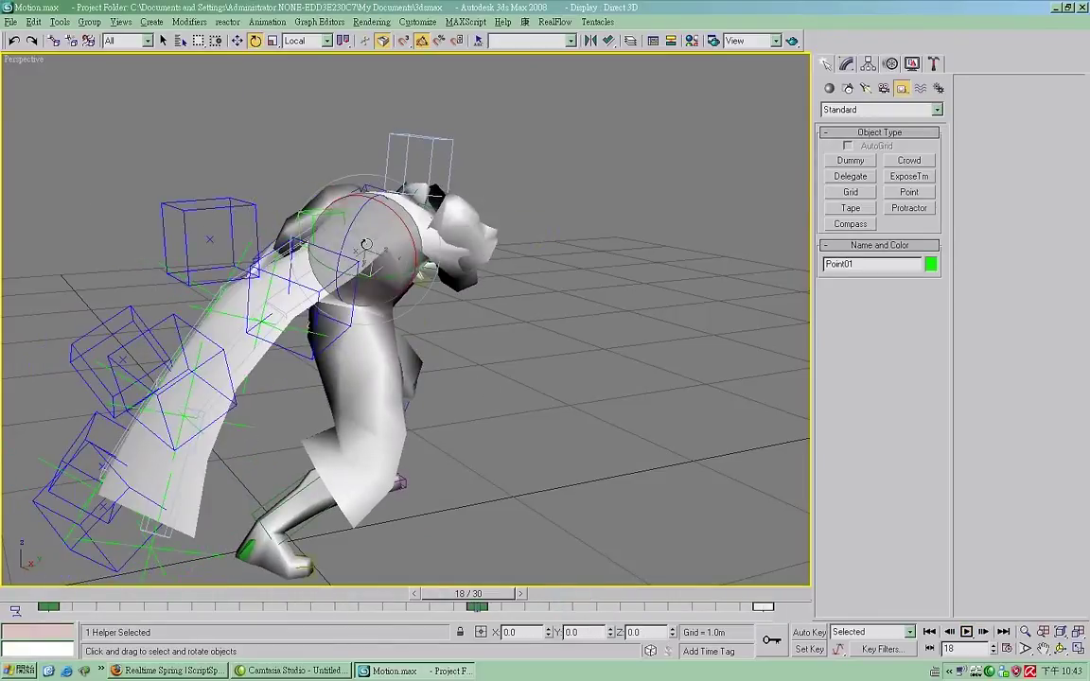
key("n")
left_click_drag(383, 194, 405, 197)
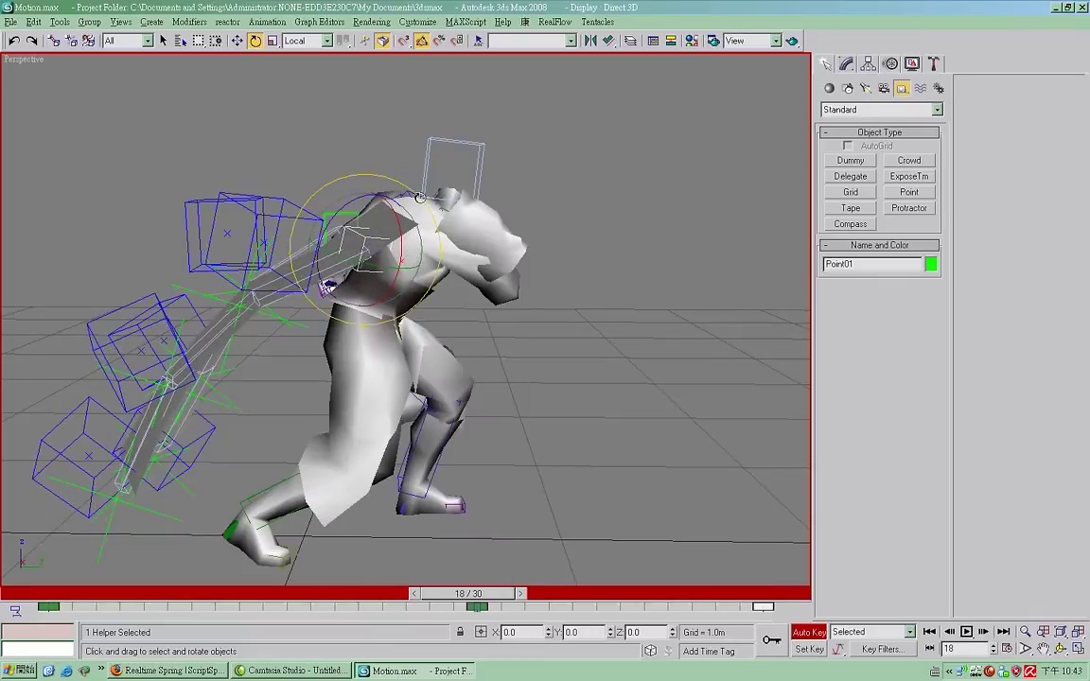
key("n")
key("Home")
key("/")
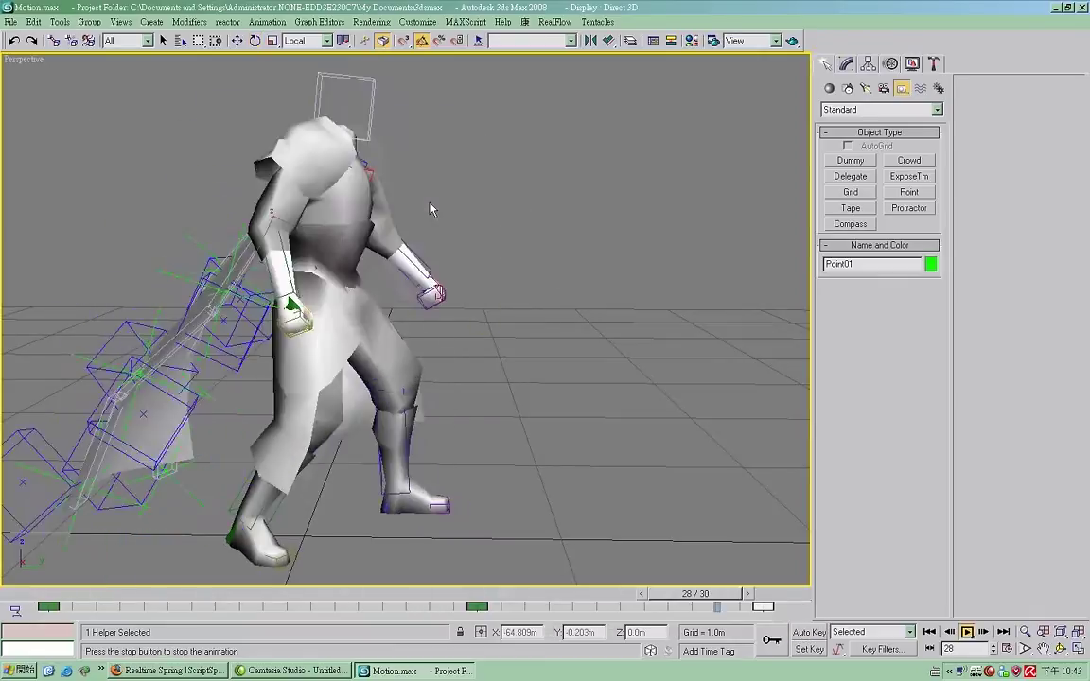
key("Home")
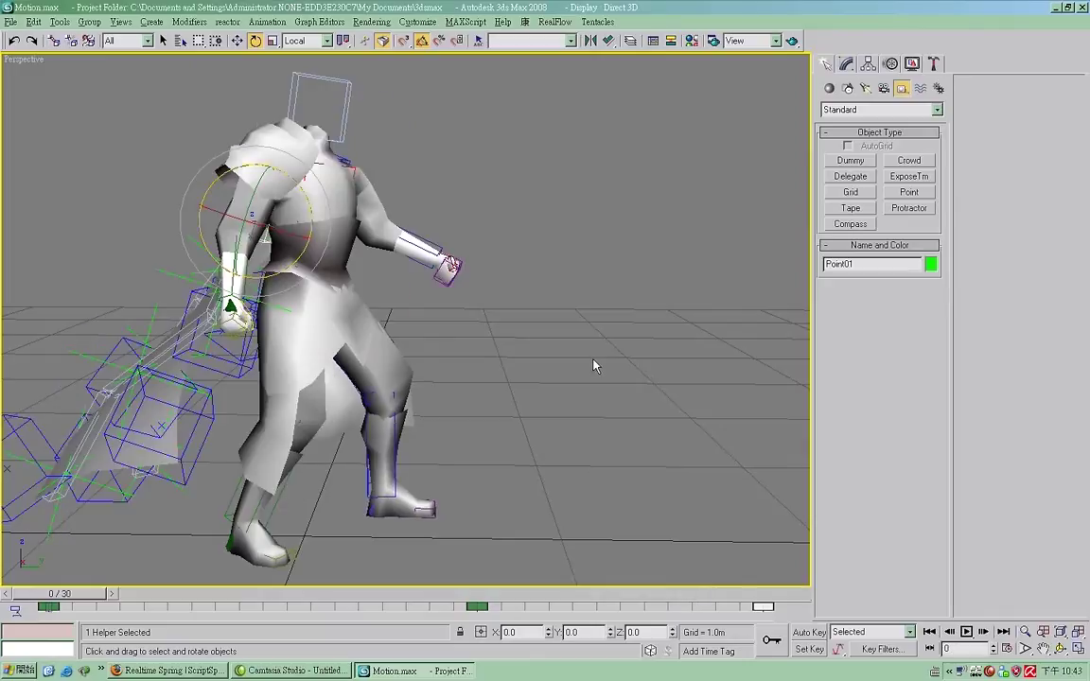